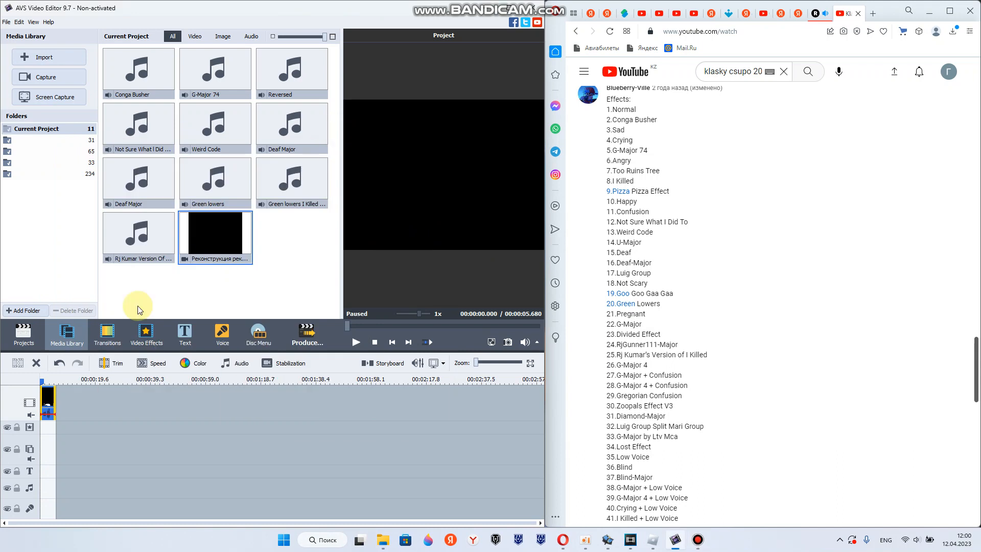
right_click(45, 406)
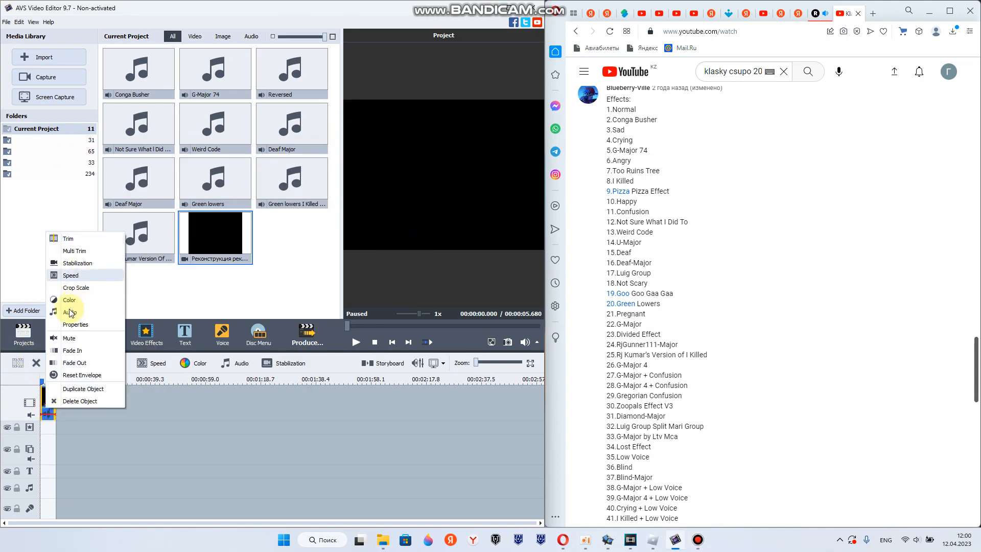
key("XF86AudioLowerVolume")
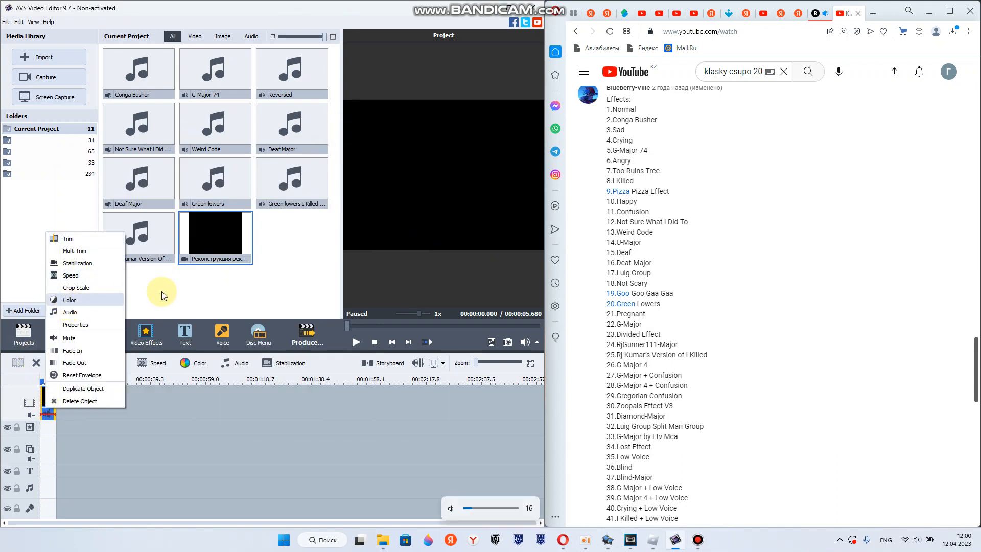
key("XF86AudioRaiseVolume")
left_click(251, 301)
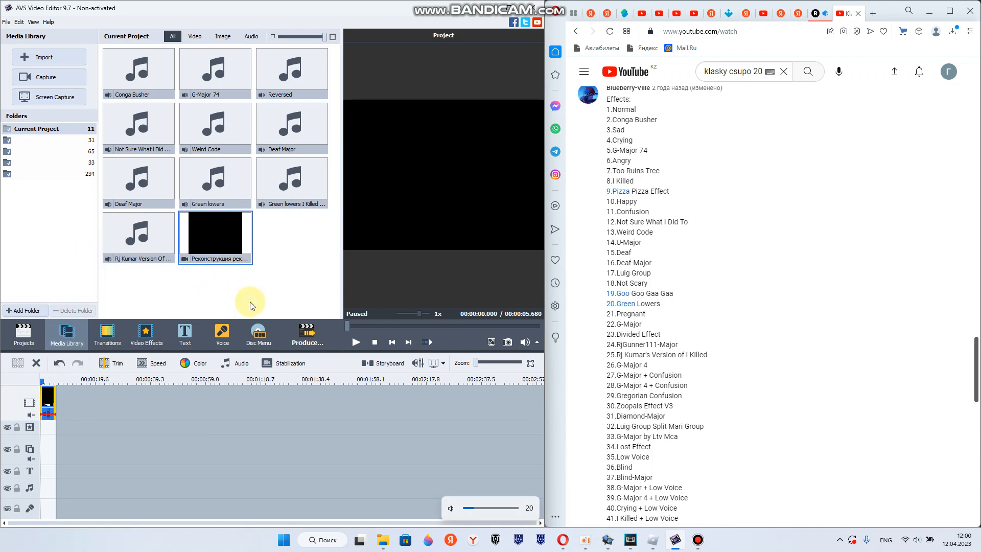
right_click(51, 396)
left_click(292, 228)
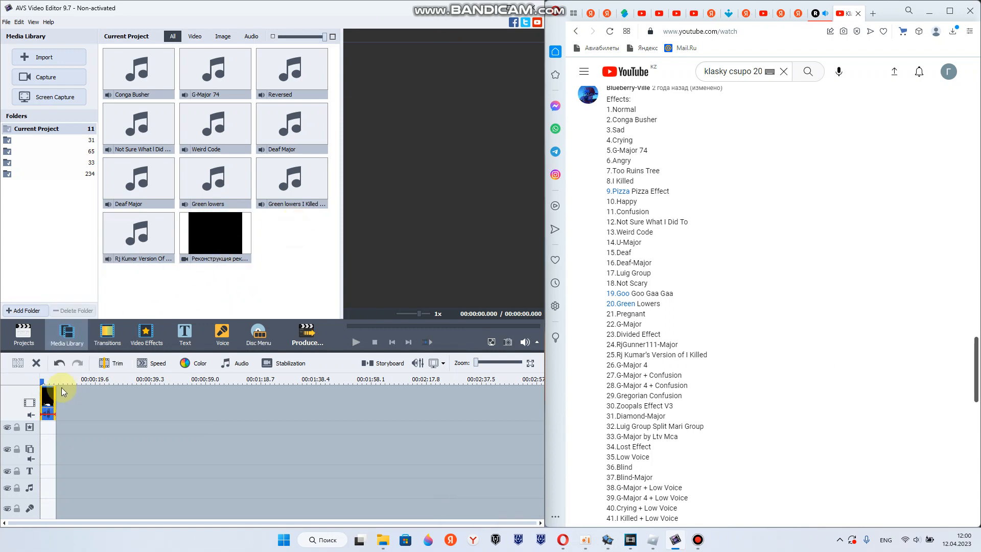
right_click(43, 402)
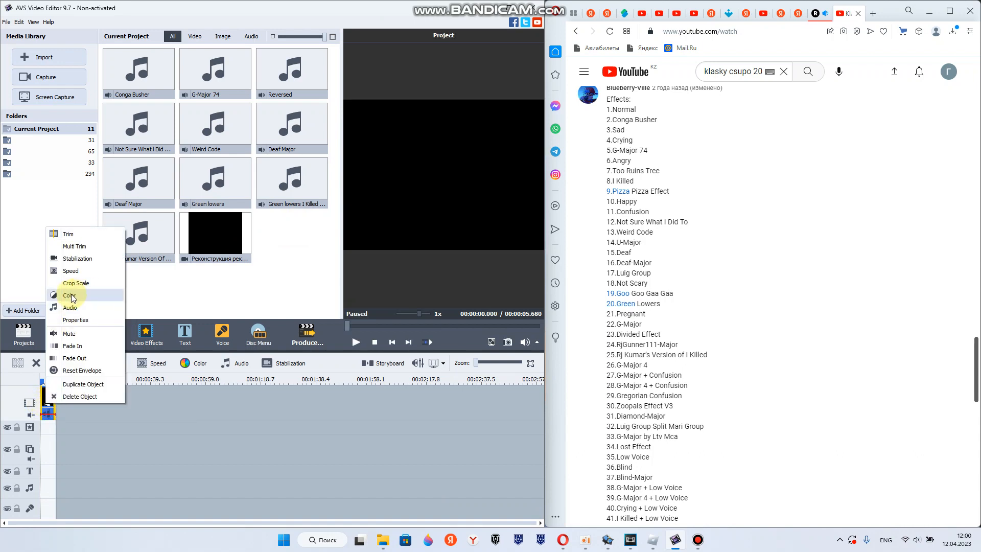
left_click_drag(214, 256, 73, 407)
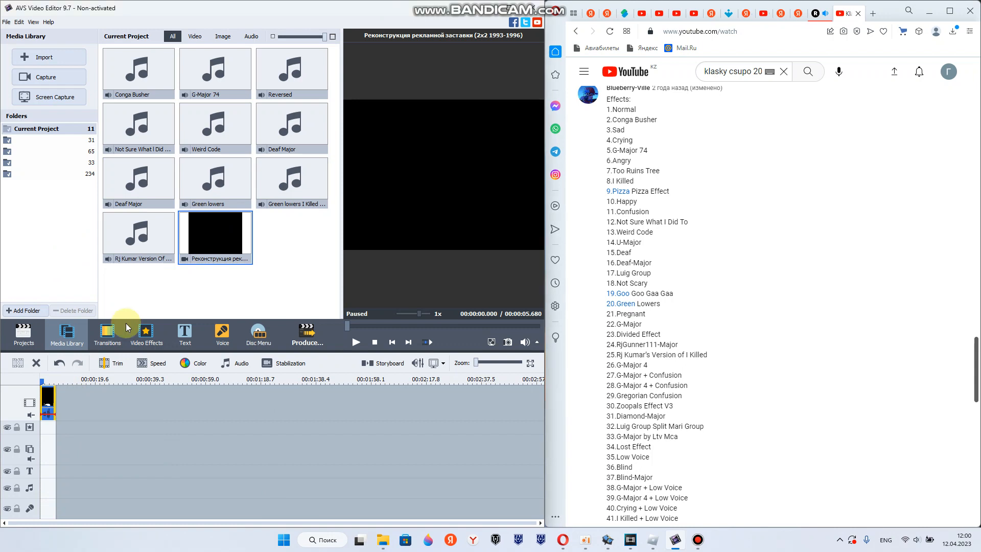
- Add four more video effects lines to the timeline
right_click(30, 429)
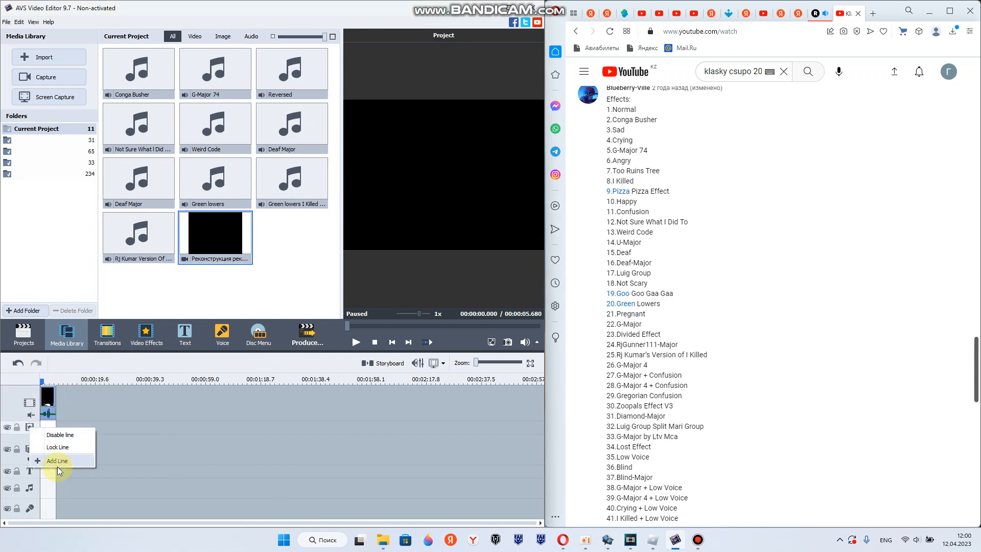
left_click(50, 465)
right_click(34, 439)
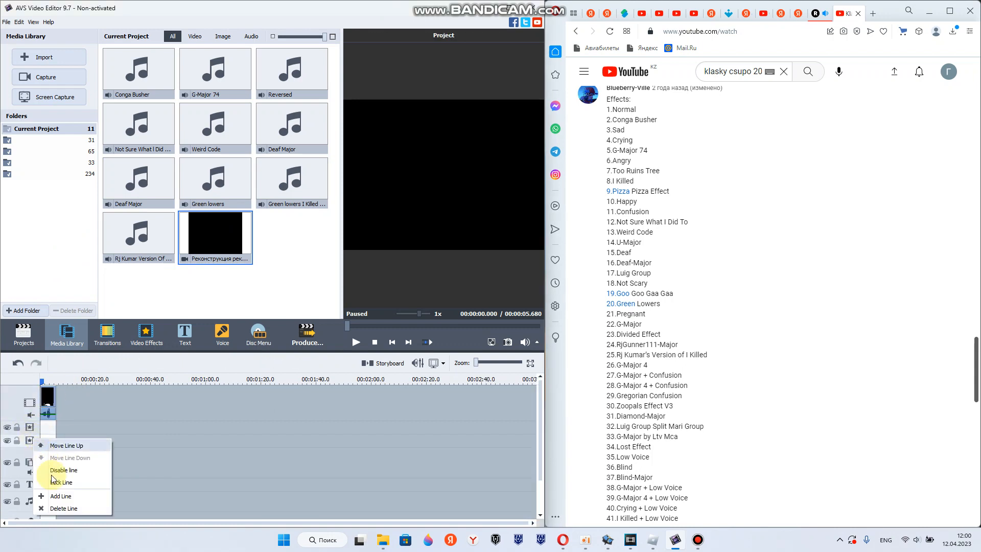
left_click(49, 501)
right_click(31, 438)
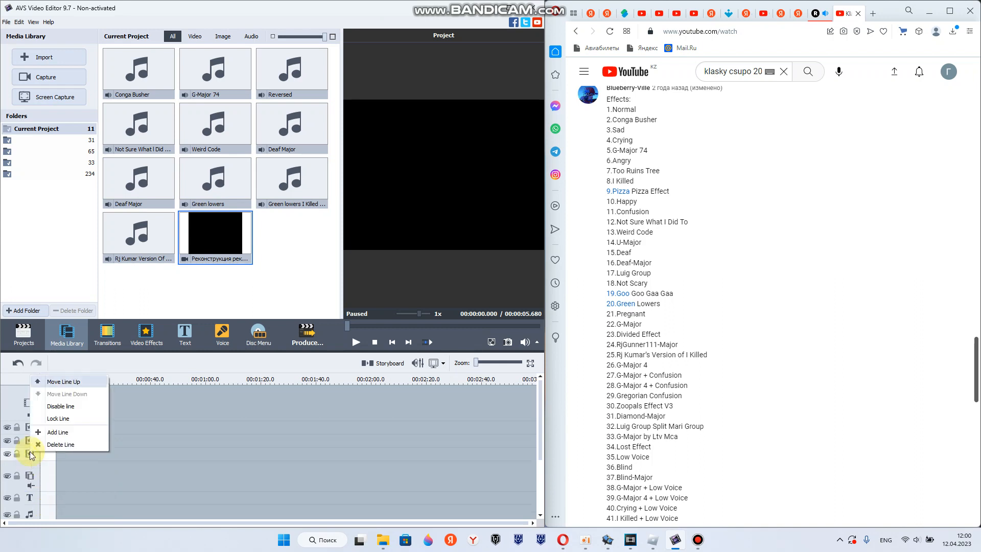
left_click(41, 432)
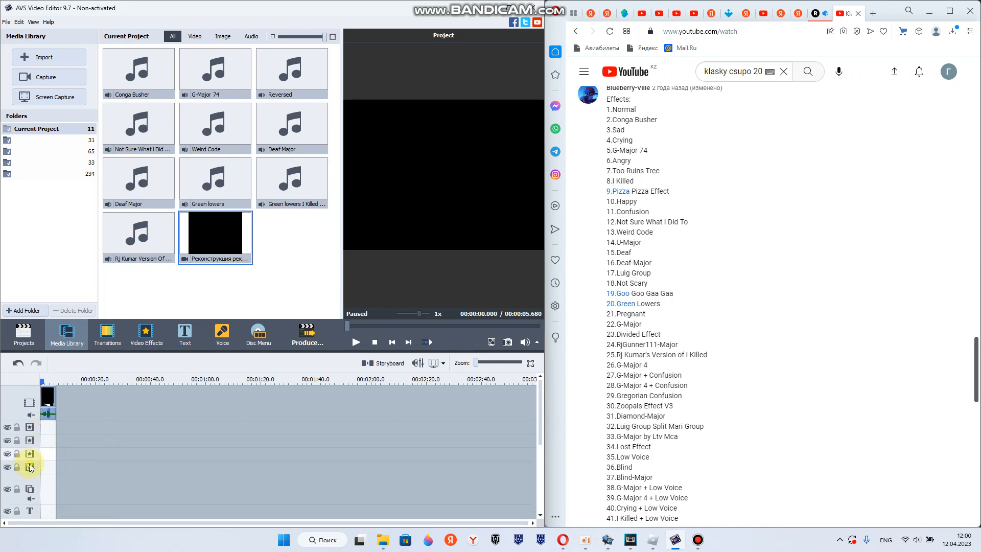
right_click(29, 468)
left_click(66, 442)
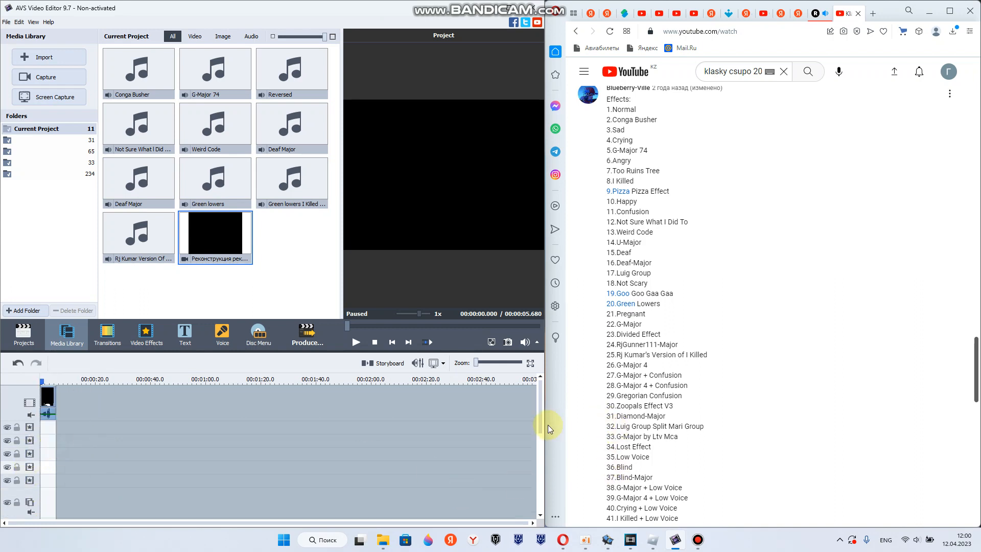
- Add three more audio lines at the bottom of the timeline
left_click_drag(541, 427, 541, 536)
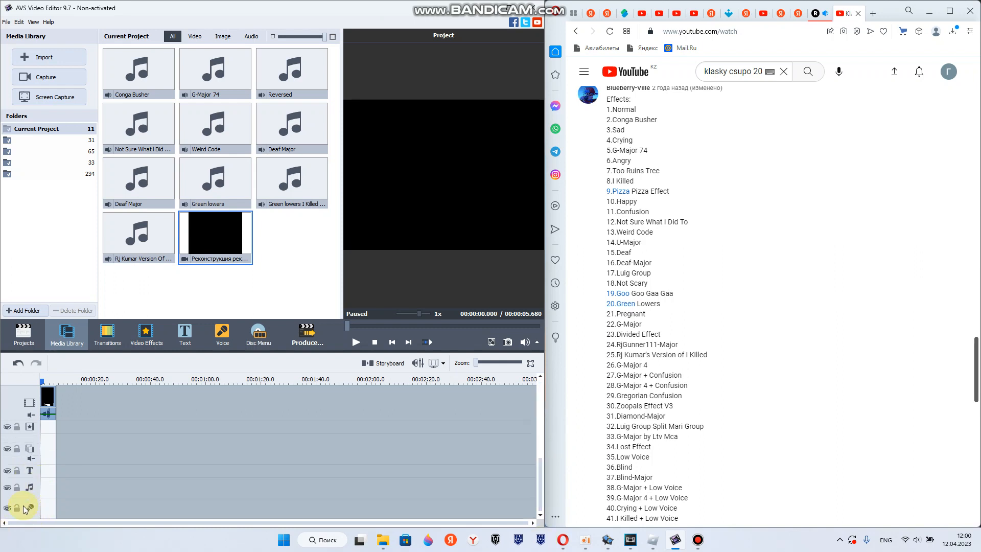
right_click(25, 510)
left_click(36, 500)
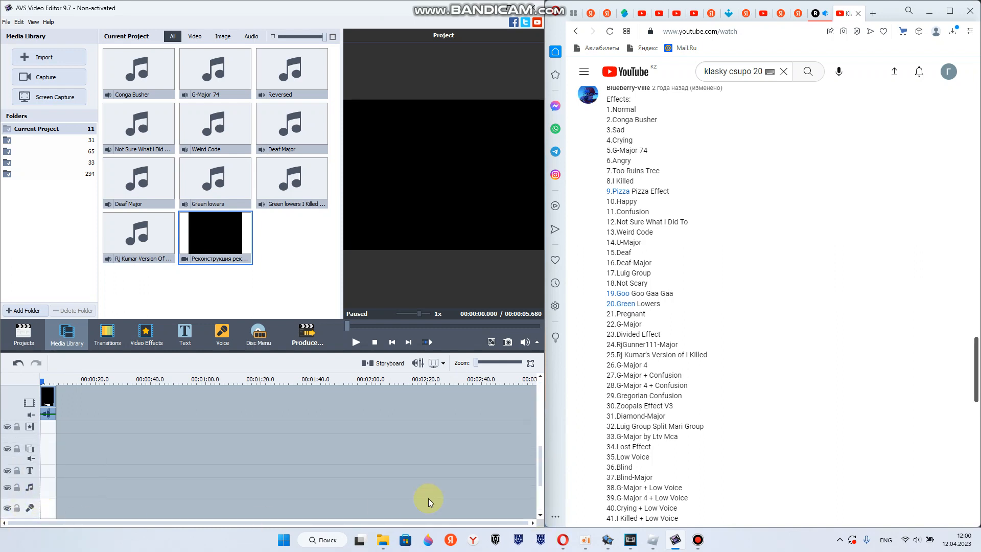
left_click_drag(543, 470, 541, 494)
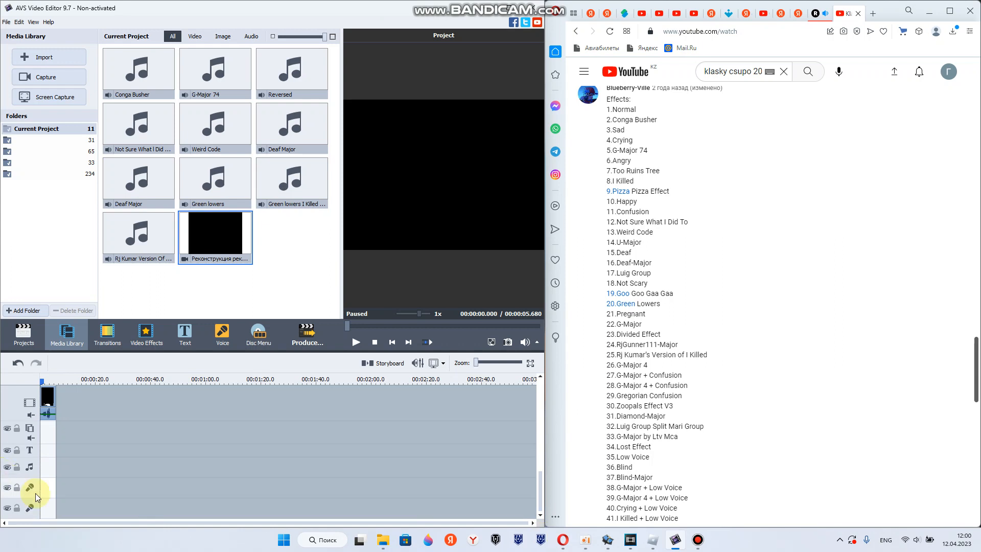
right_click(36, 510)
left_click(51, 488)
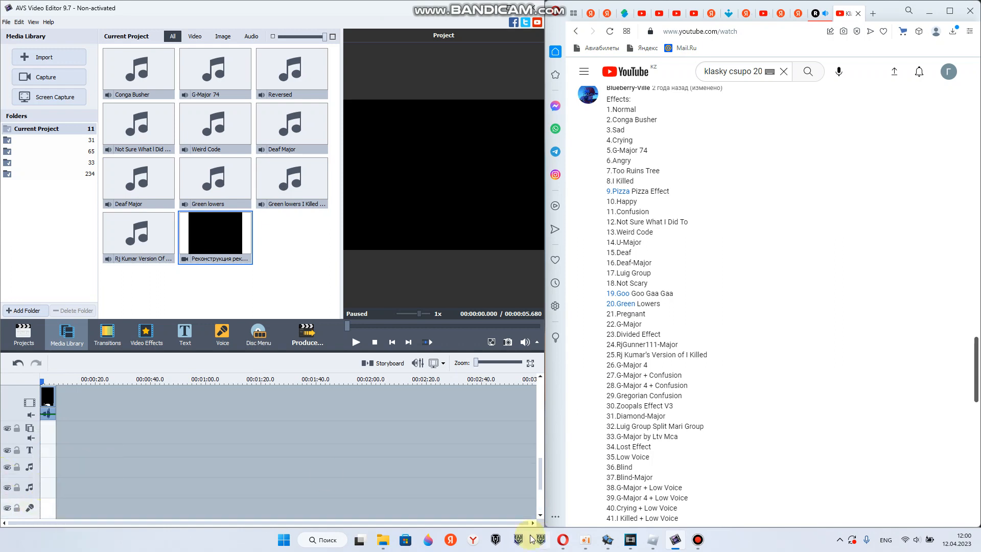
left_click_drag(539, 476, 546, 550)
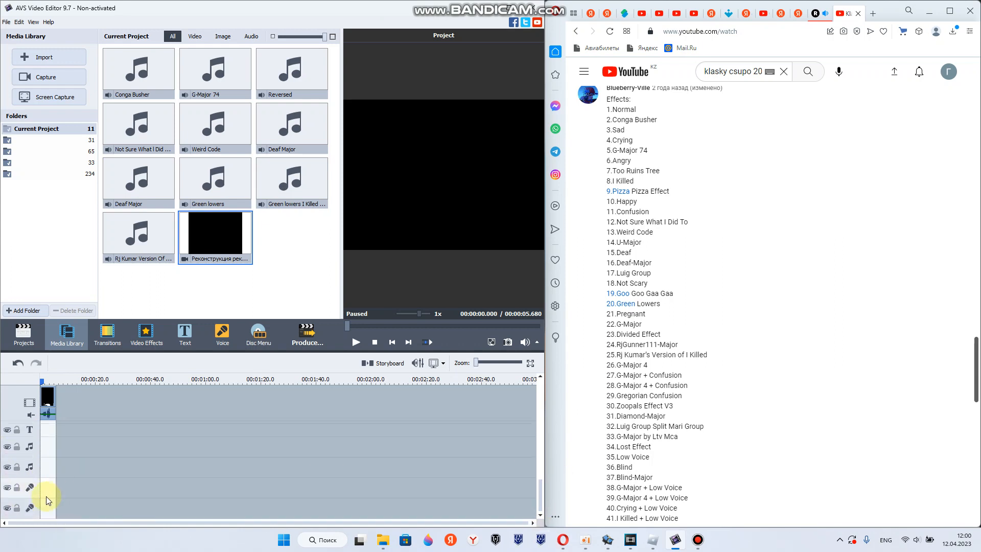
right_click(32, 507)
left_click(38, 490)
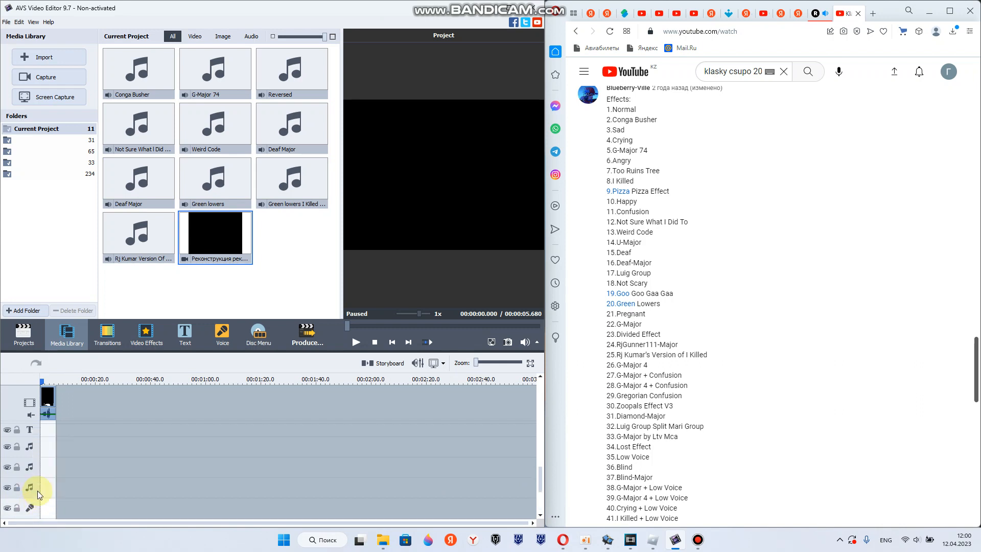
- Add the media library's video a second time to the main video track, directly after the existing clip
left_click_drag(540, 482, 587, 328)
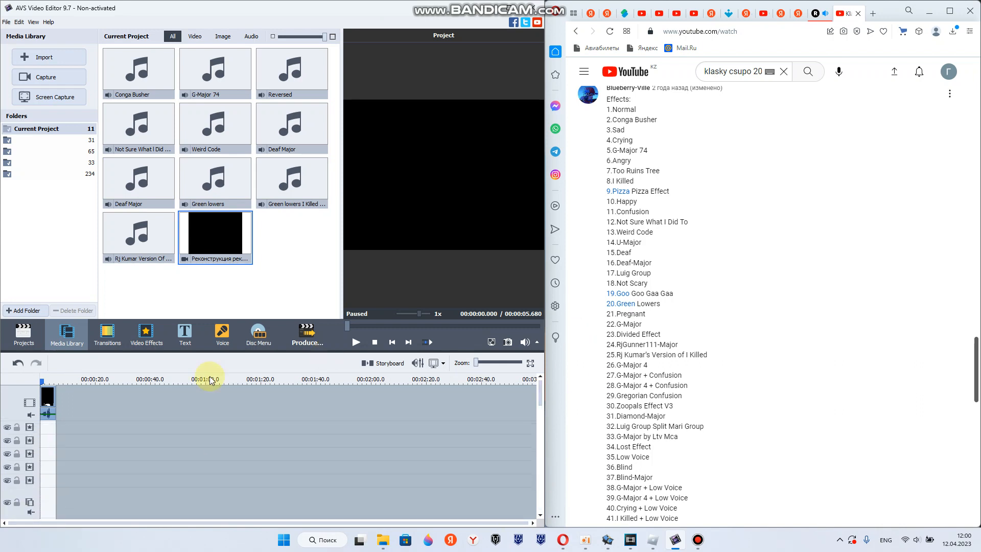
left_click_drag(223, 244, 184, 365)
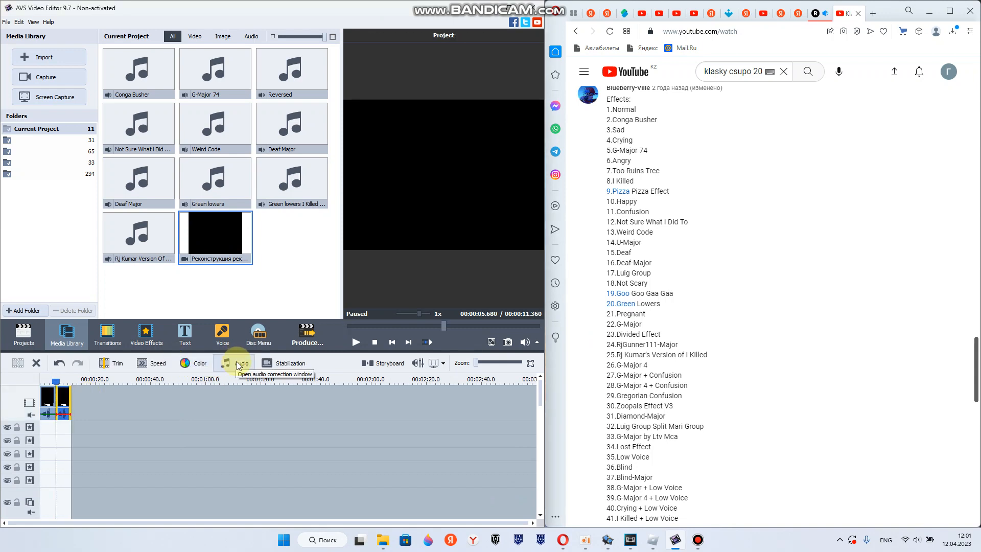
- Enable Equalize in the second clip's audio correction, with <30 and 125 at 20 dB and 250 and 500 at -20 dB
key("XF86AudioLowerVolume")
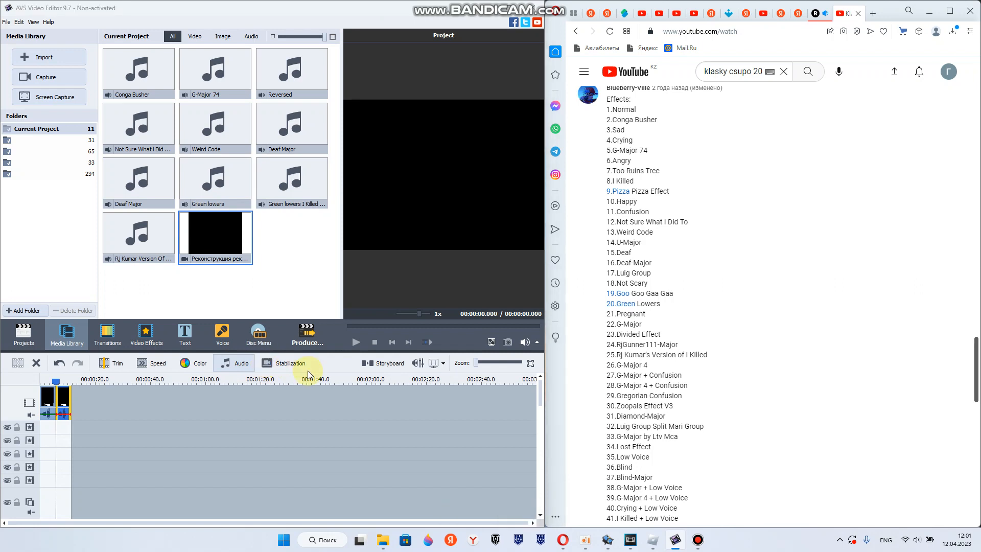
left_click(353, 301)
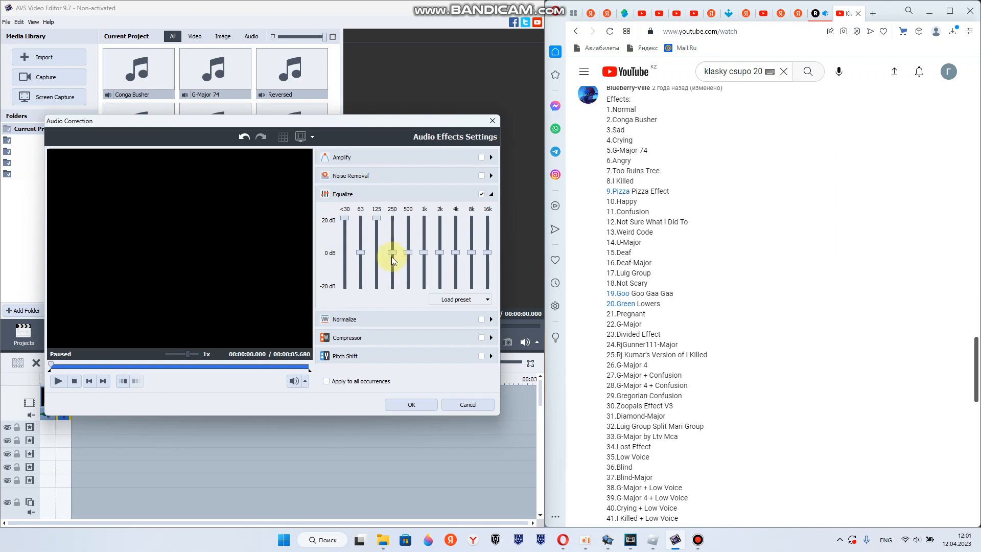
left_click_drag(391, 256, 392, 286)
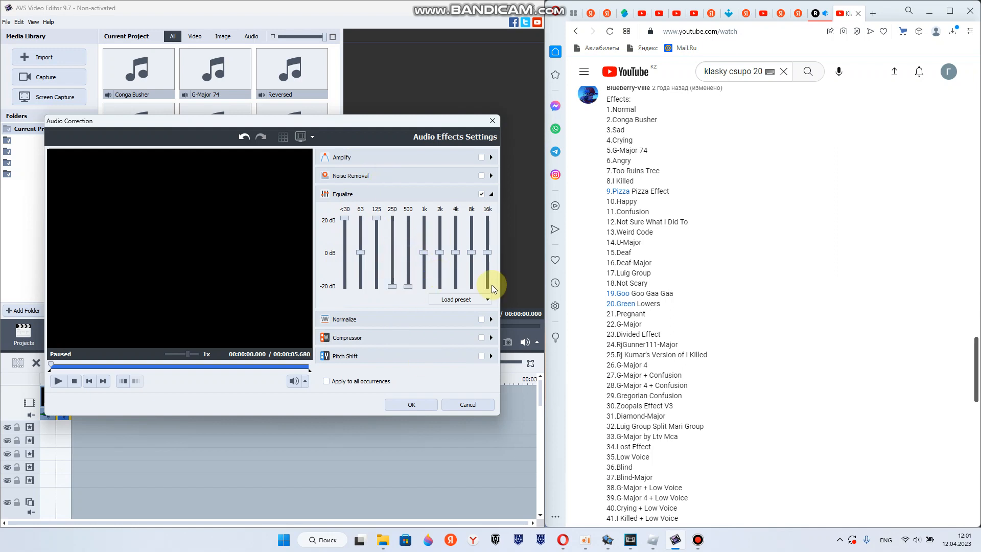
- Switch to the browser and open YouTube in a new tab
left_click(874, 14)
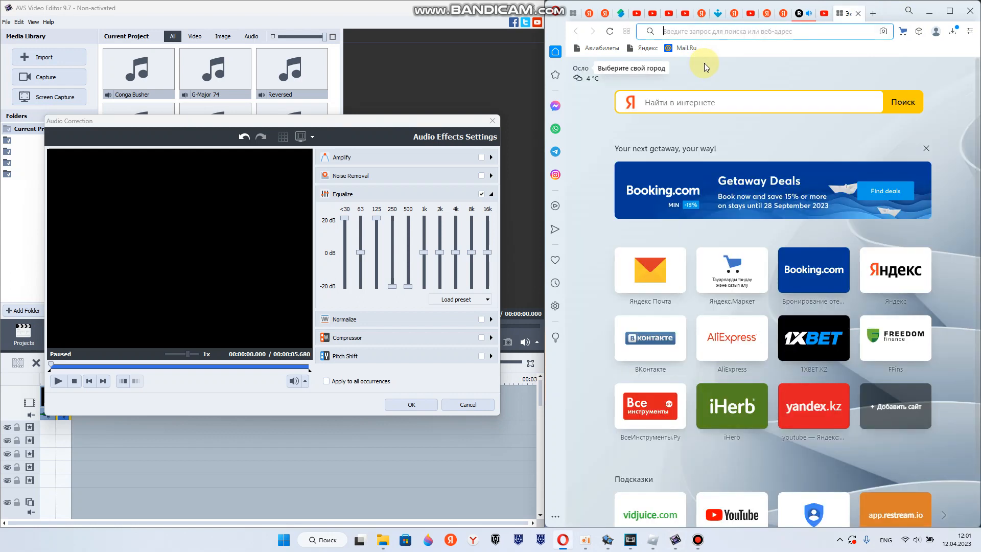
left_click(730, 519)
- Set the clip's 1k, 4k and 16k equalizer bands to 20 dB and 8k to -20 dB, and preview the clip
left_click_drag(422, 259, 416, 136)
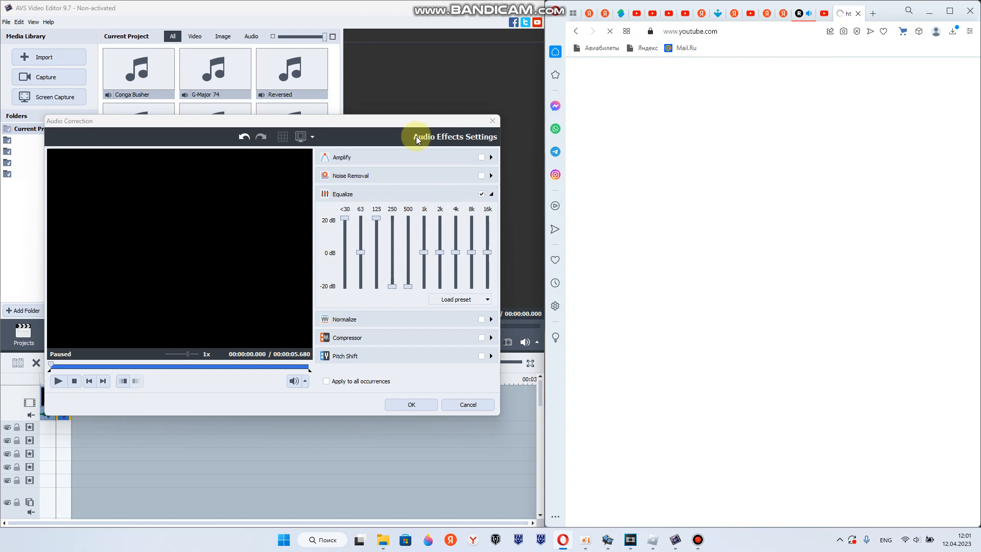
left_click_drag(453, 253, 457, 138)
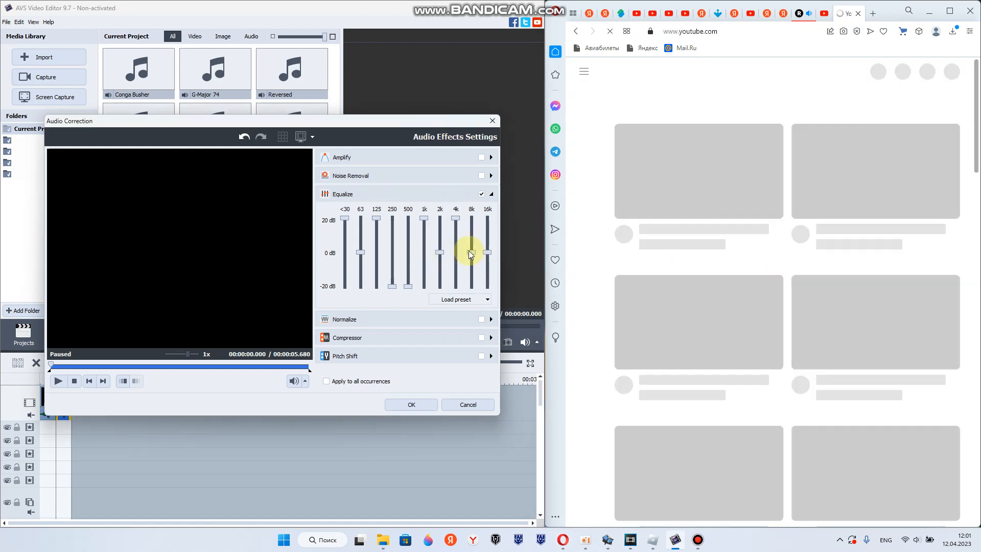
left_click_drag(471, 253, 478, 314)
left_click_drag(496, 103, 486, 217)
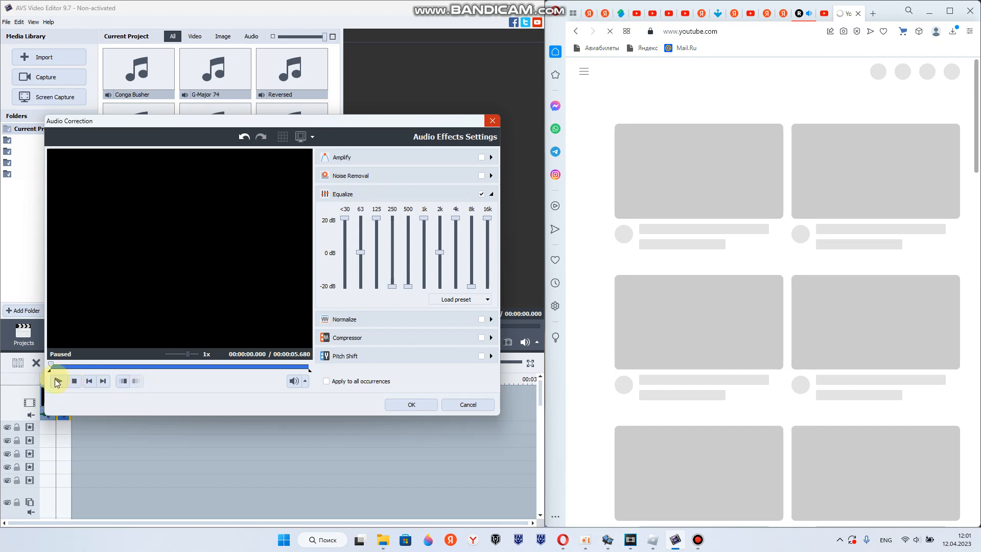
left_click(201, 363)
left_click(114, 364)
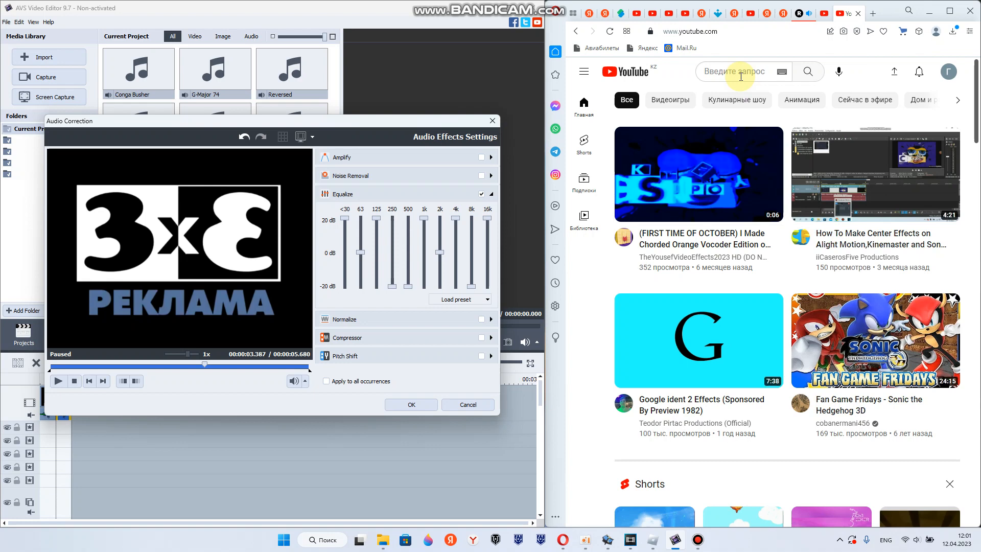
- Search YouTube for "how to make conga busher on avs"
left_click(740, 77)
type("h")
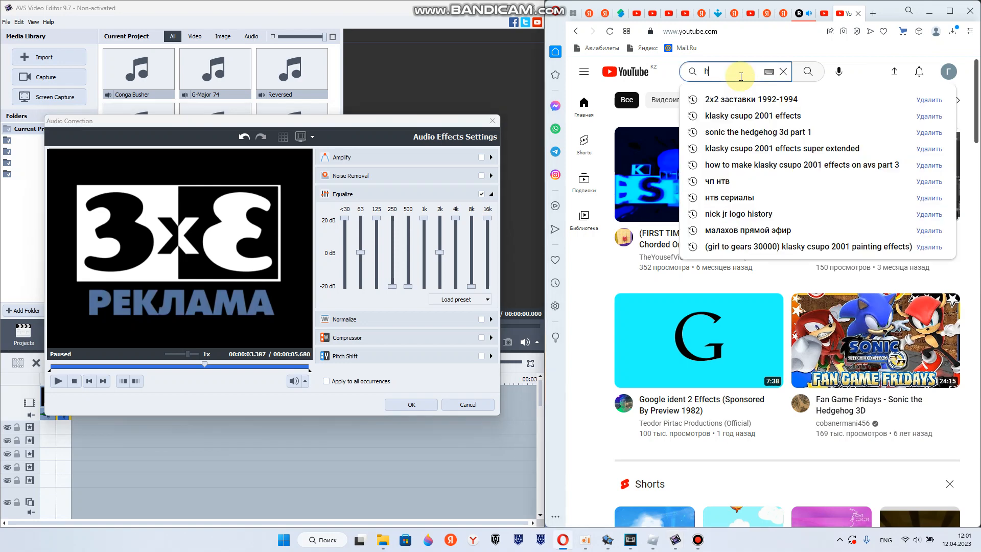
type("ow toi")
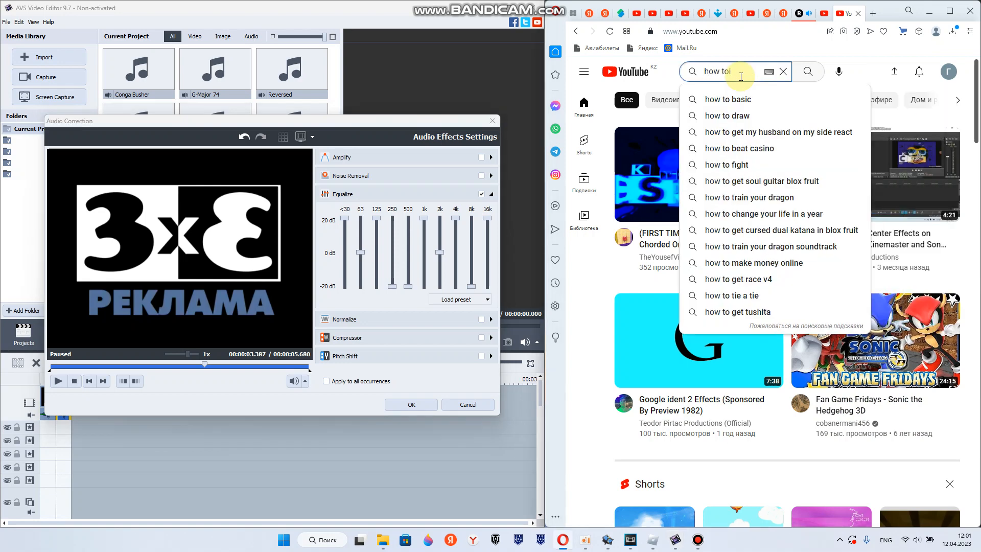
key("BackSpace")
type("make")
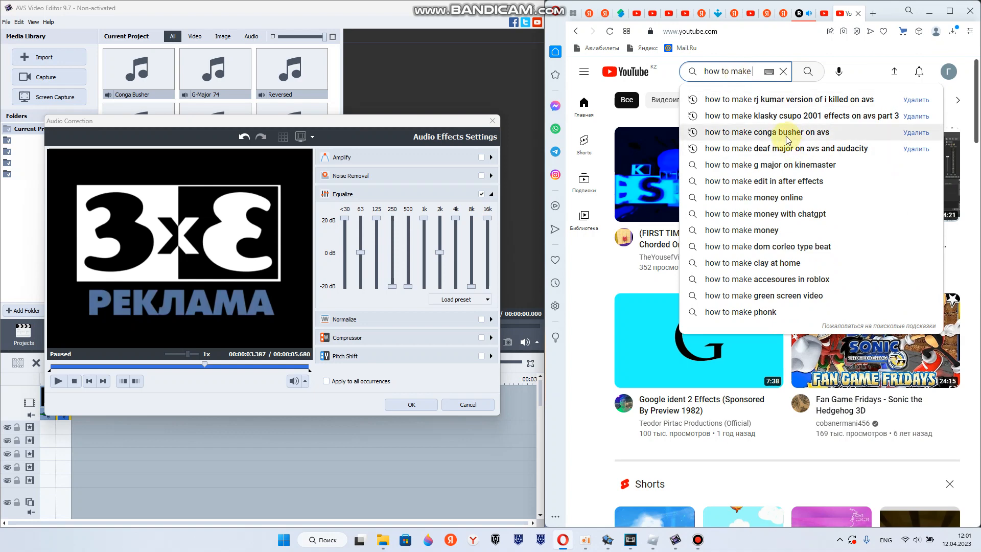
left_click(725, 133)
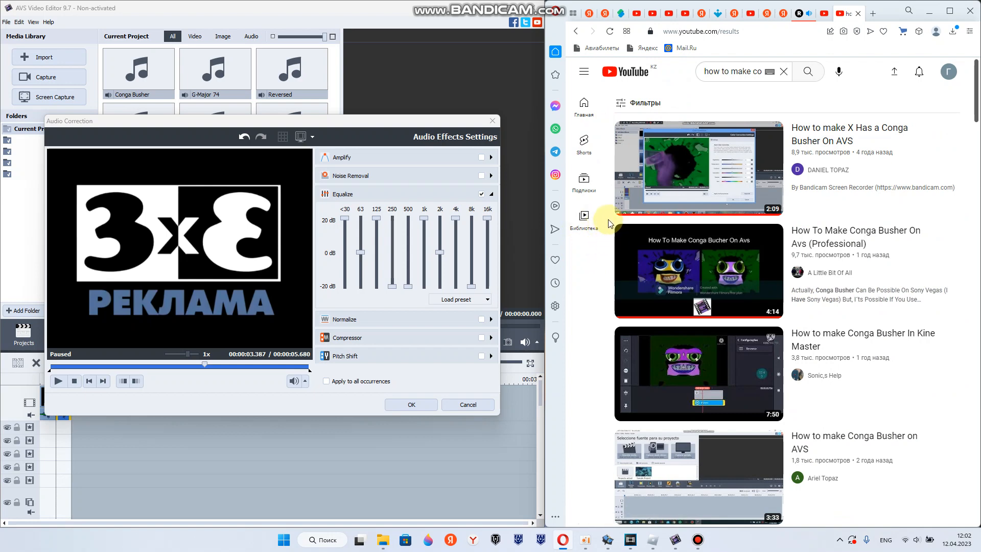
- Open the video "How to make X Has a Conga Busher On AVS" and pause it at 1:54, on the equalizer settings
left_click(694, 174)
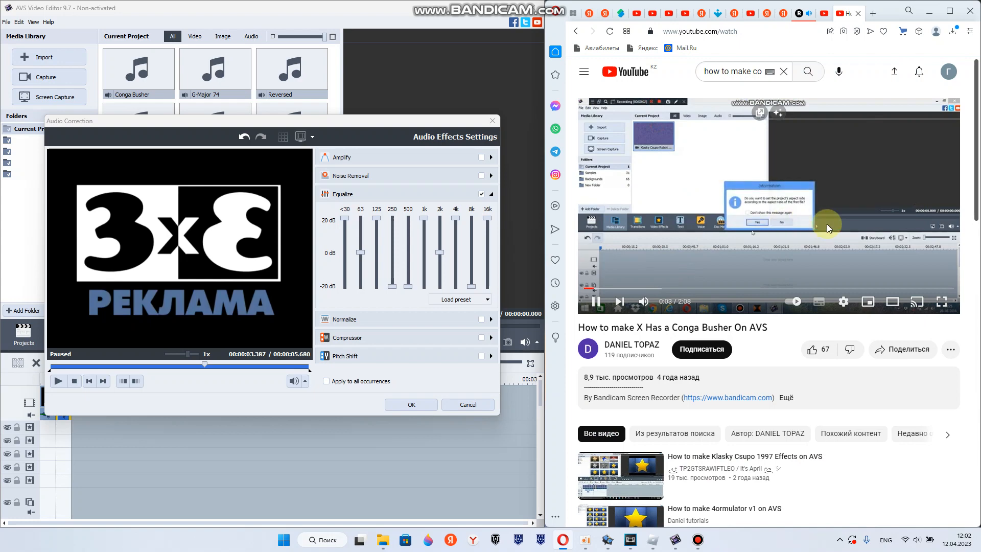
left_click(915, 288)
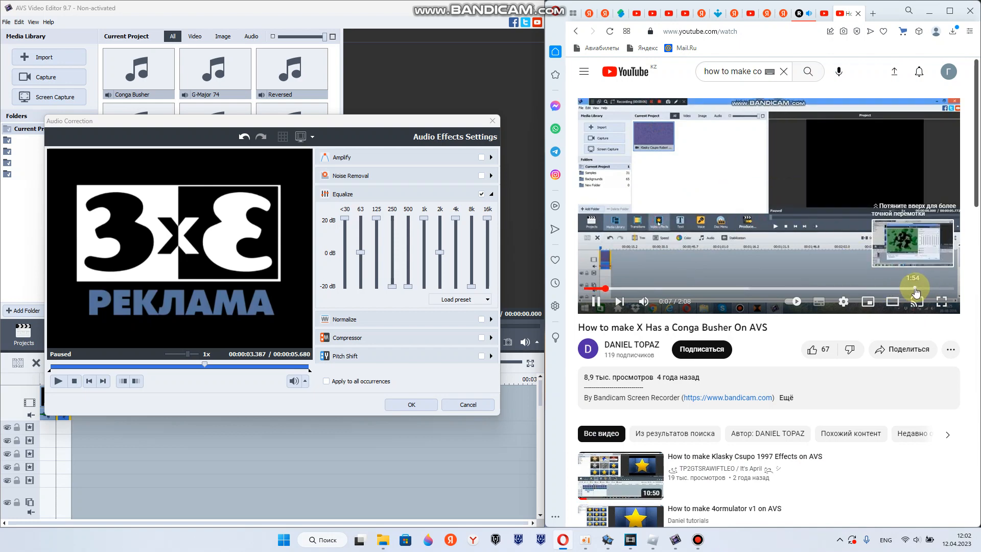
left_click(920, 257)
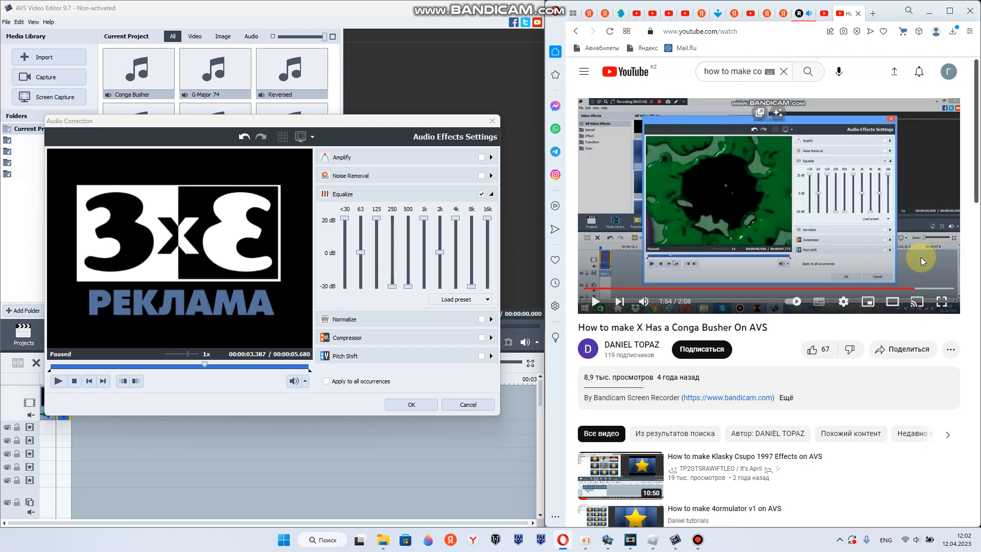
left_click(921, 256)
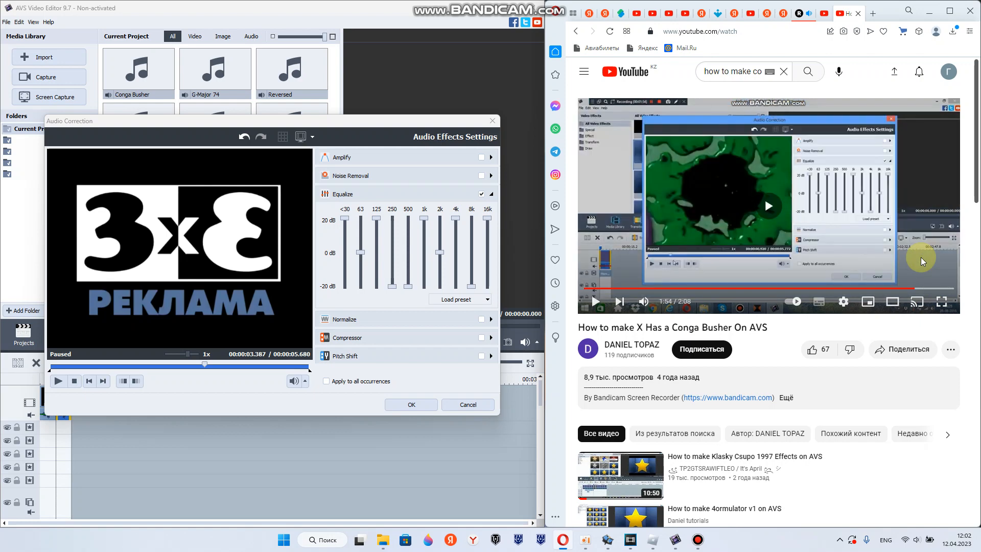
- Set the clip's 4k equalizer band to -20 dB and 8k to 0 dB, and apply the audio correction
left_click(869, 222)
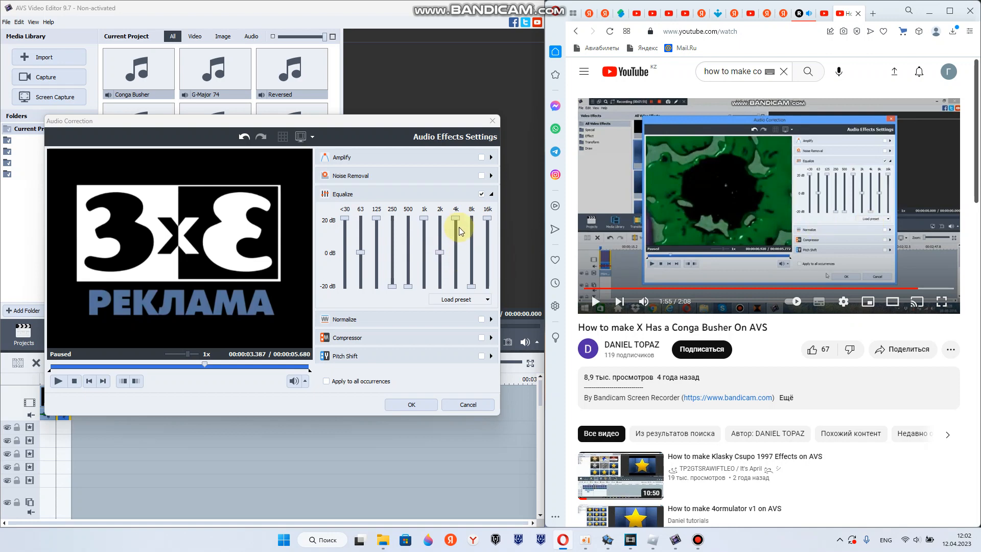
left_click(455, 285)
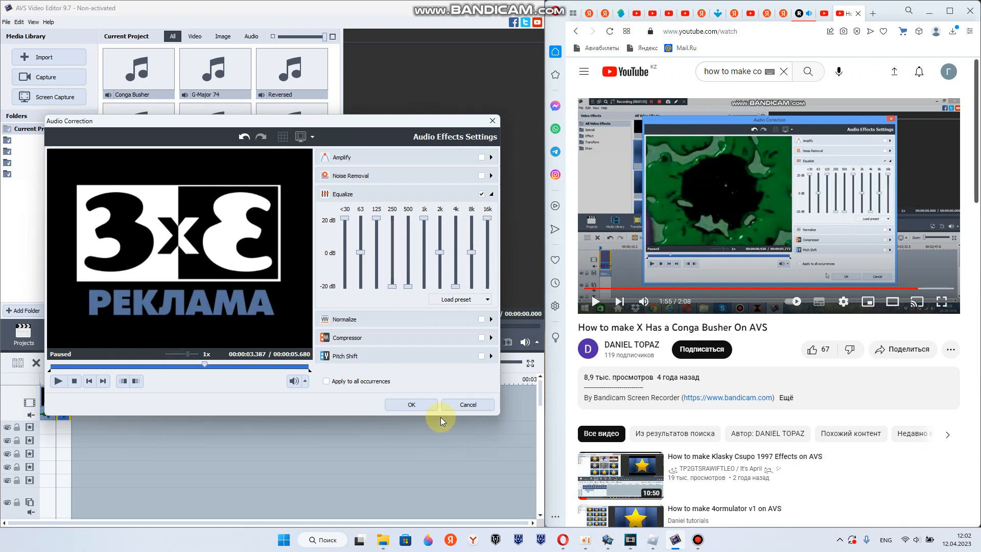
left_click(415, 404)
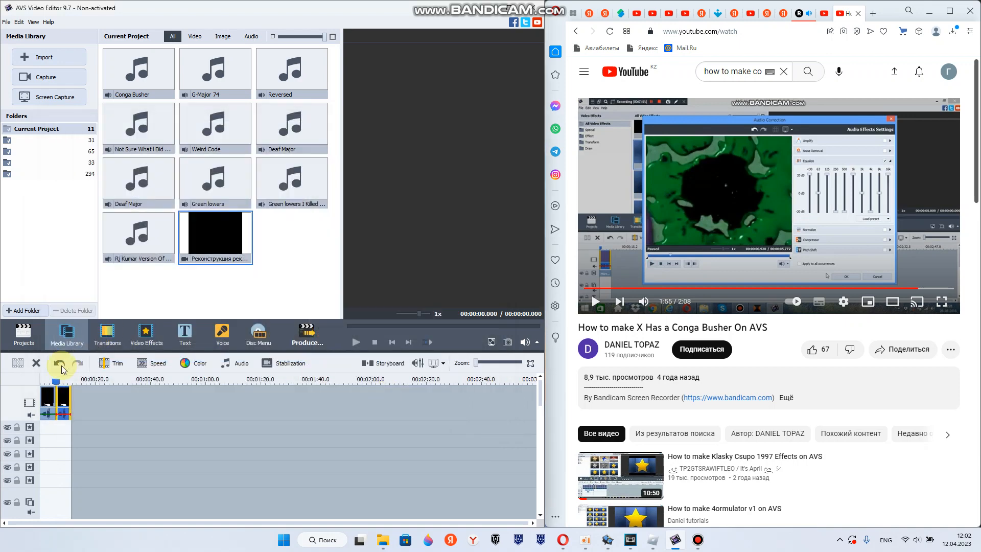
- Mute the second clip and place the Conga Busher audio beneath it on the audio track, trimmed to the clip's end
right_click(65, 391)
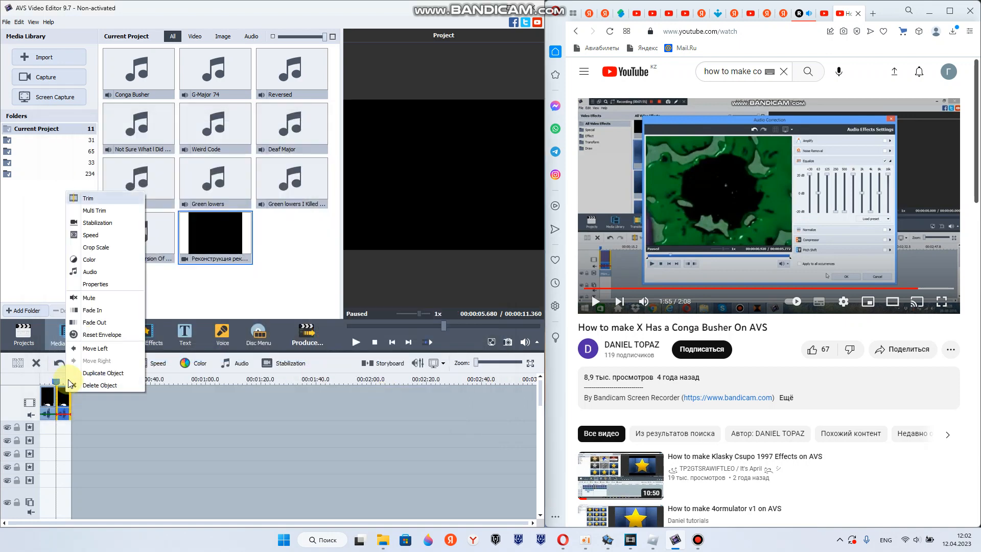
left_click(100, 302)
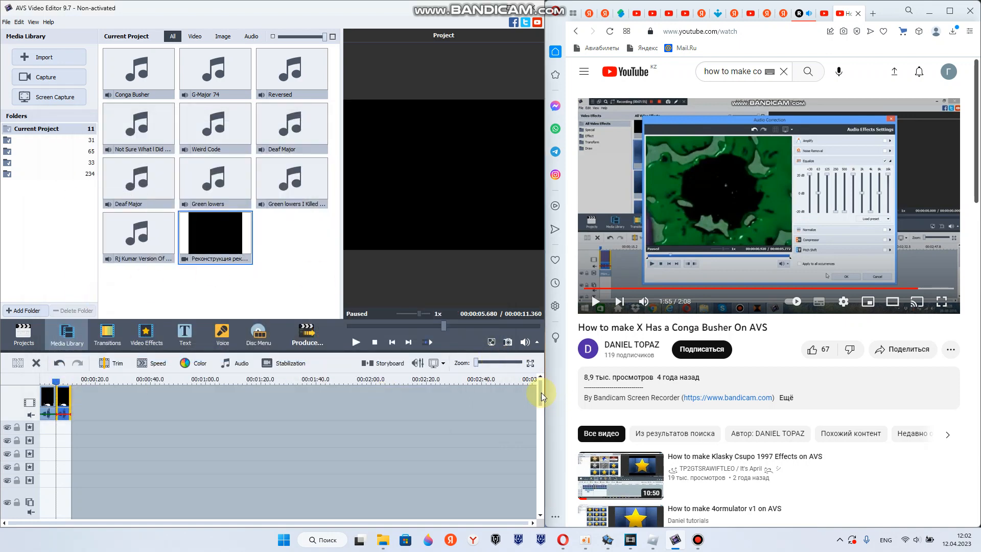
scroll(540, 399, "down", 1)
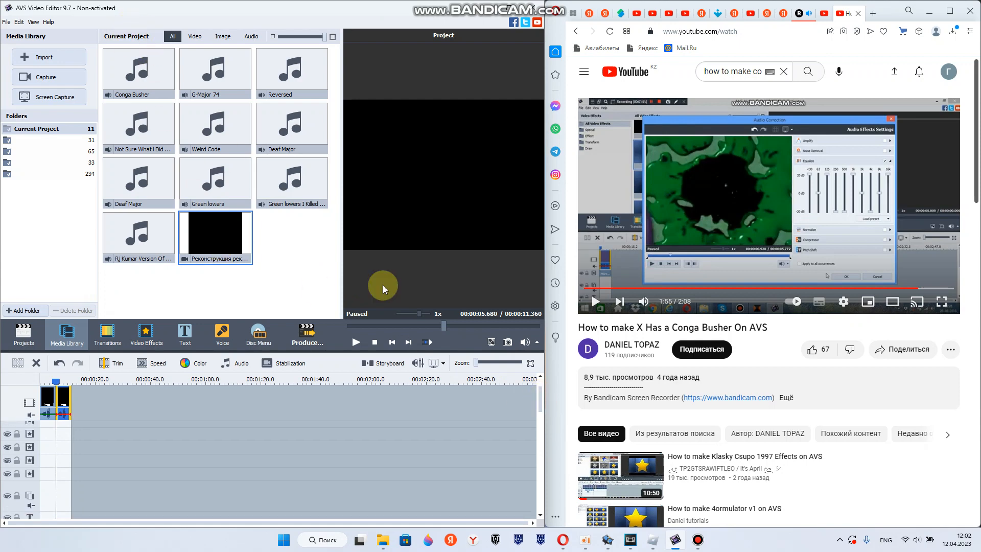
scroll(539, 400, "down", 1)
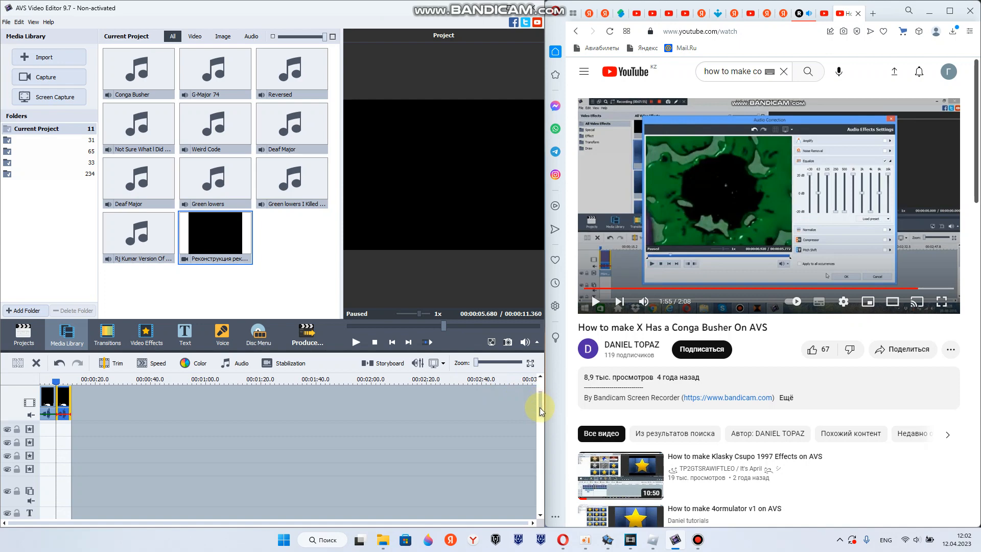
scroll(539, 406, "down", 1)
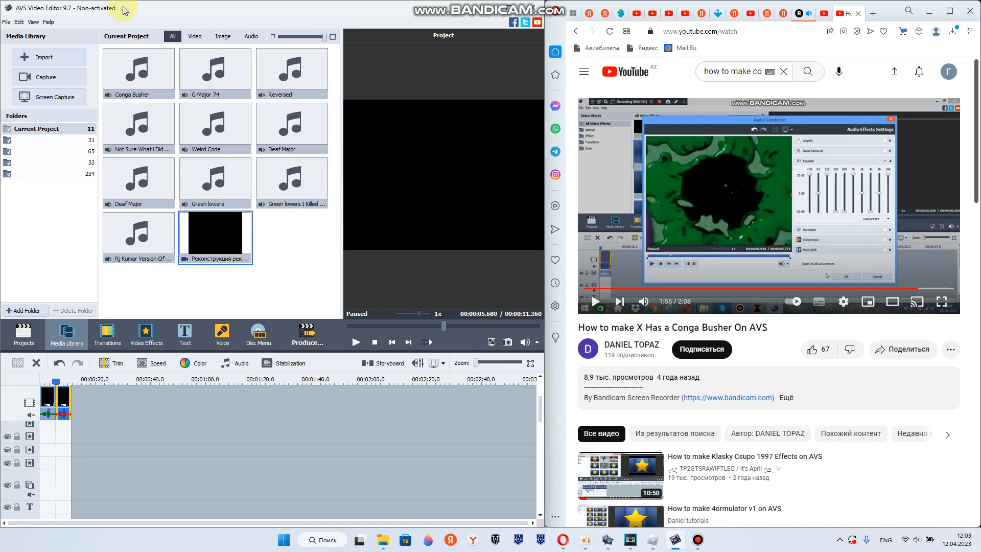
left_click_drag(153, 82, 60, 511)
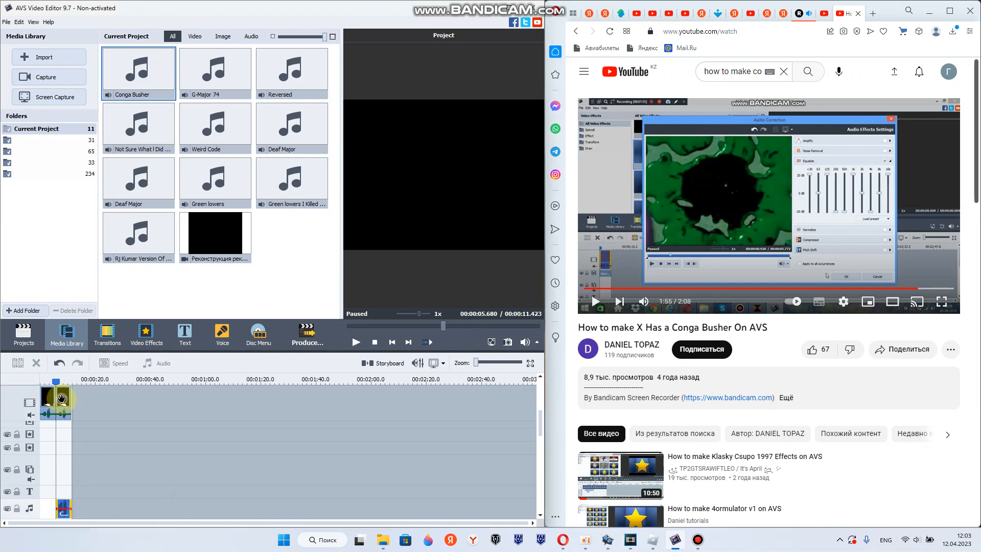
left_click(65, 508)
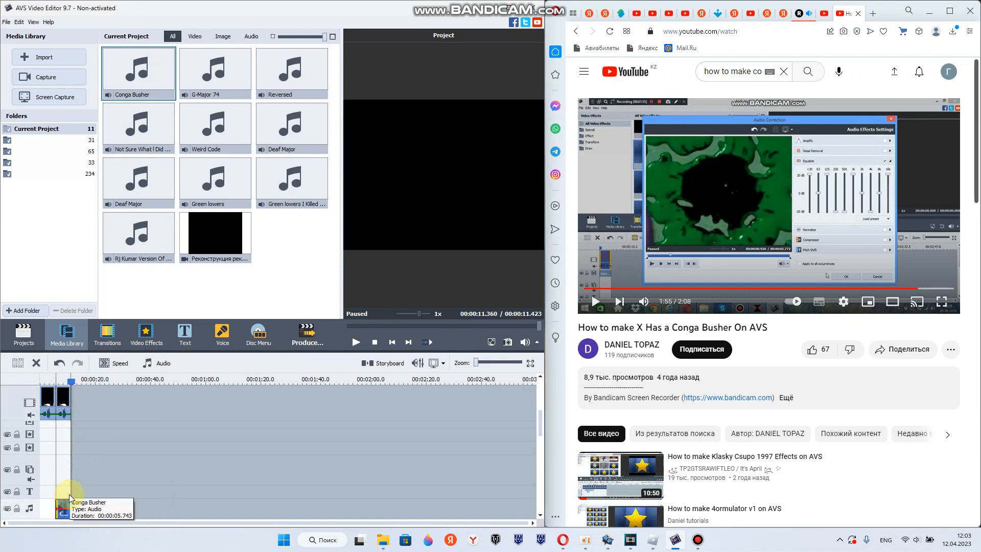
right_click(61, 403)
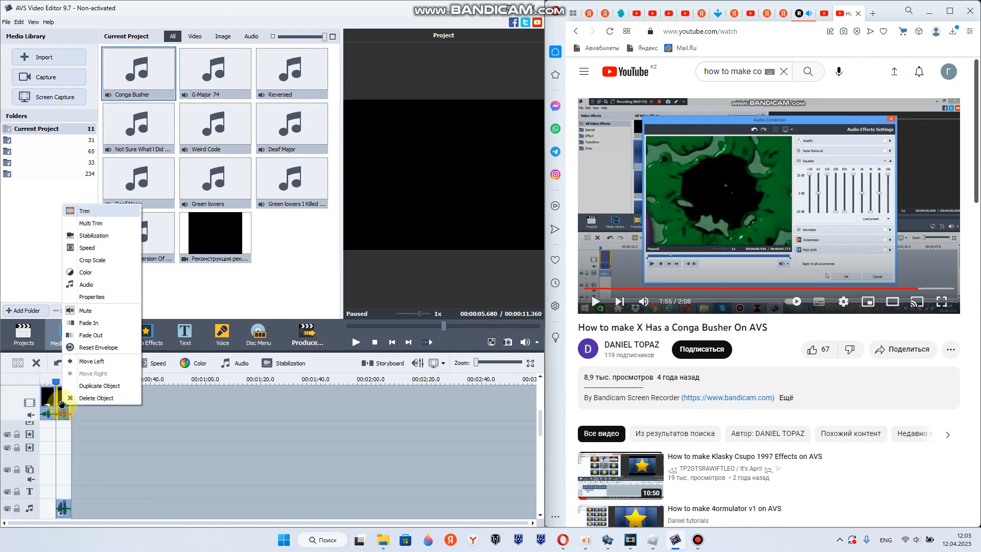
- Add the Mirror video effect over the second clip and remove the part extending beyond the clip's end
left_click_drag(542, 425, 542, 289)
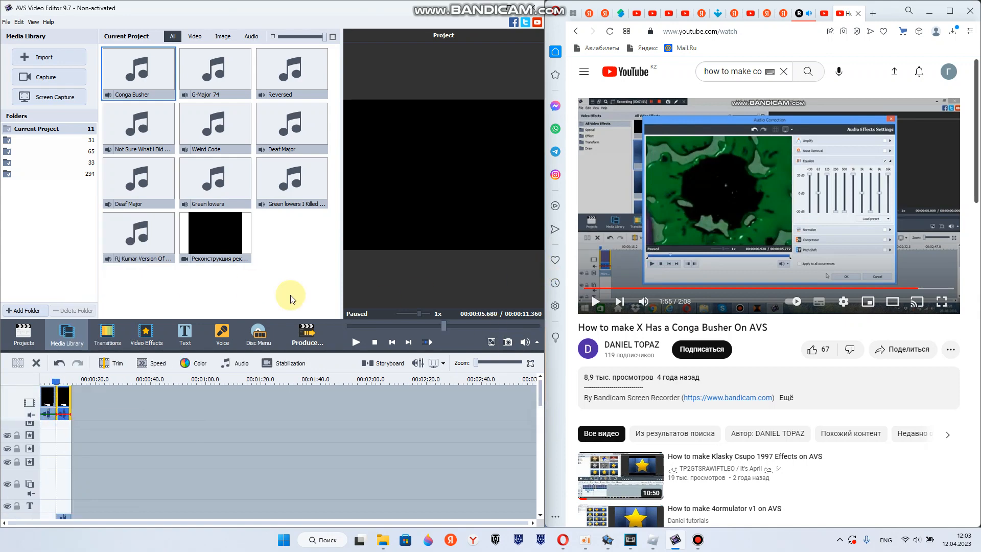
left_click(142, 330)
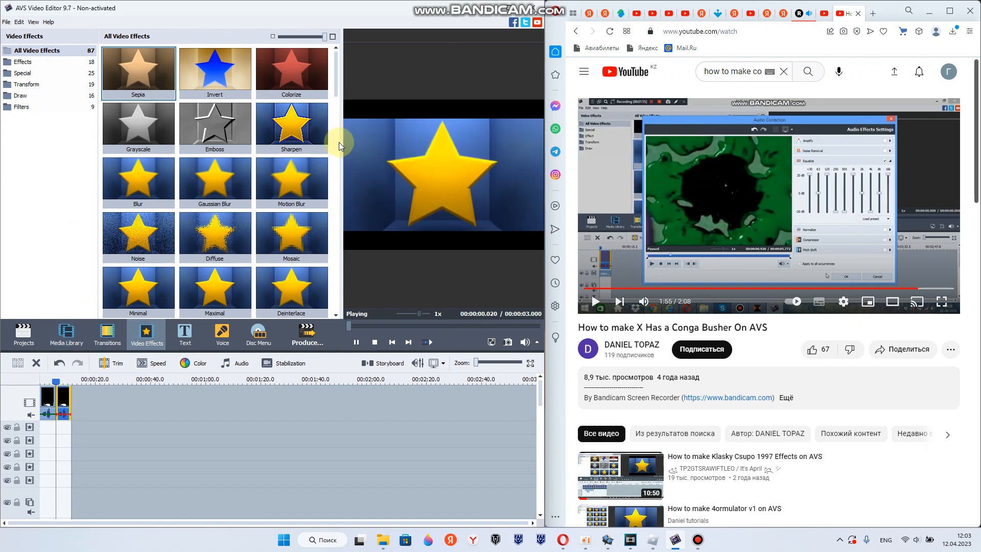
left_click_drag(338, 89, 345, 218)
left_click_drag(279, 185, 72, 436)
left_click(67, 432)
left_click(17, 363)
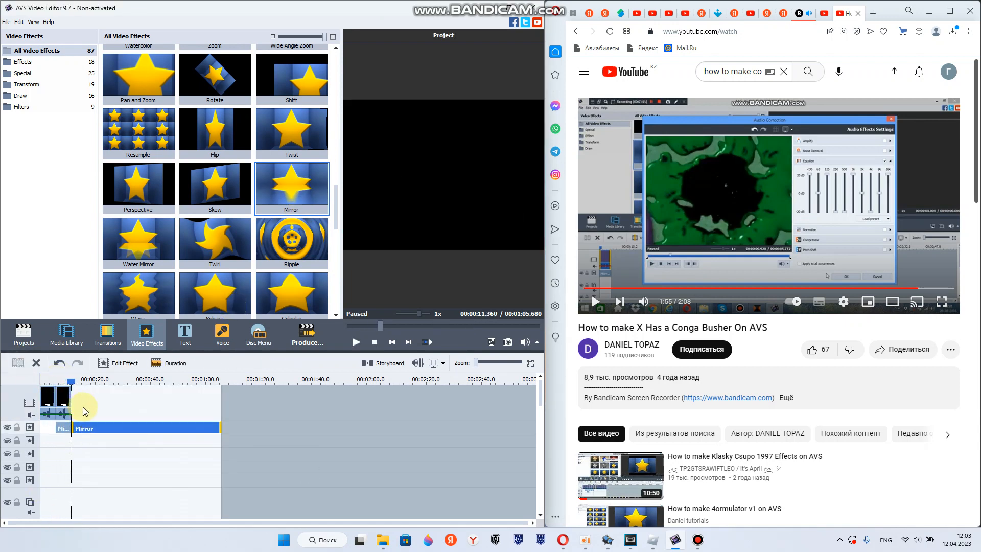
right_click(89, 425)
left_click(110, 493)
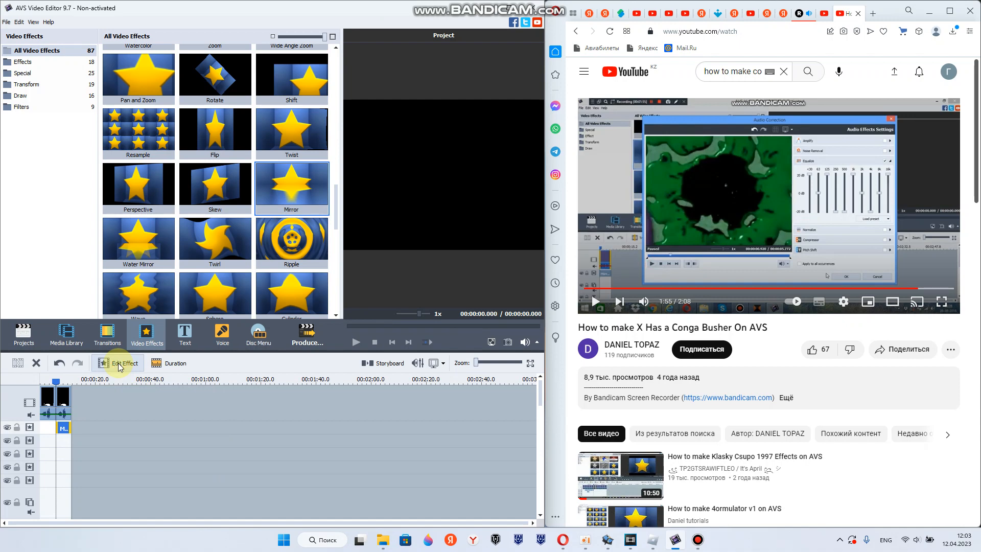
- Set the Mirror effect's type to Left and apply it
left_click(118, 364)
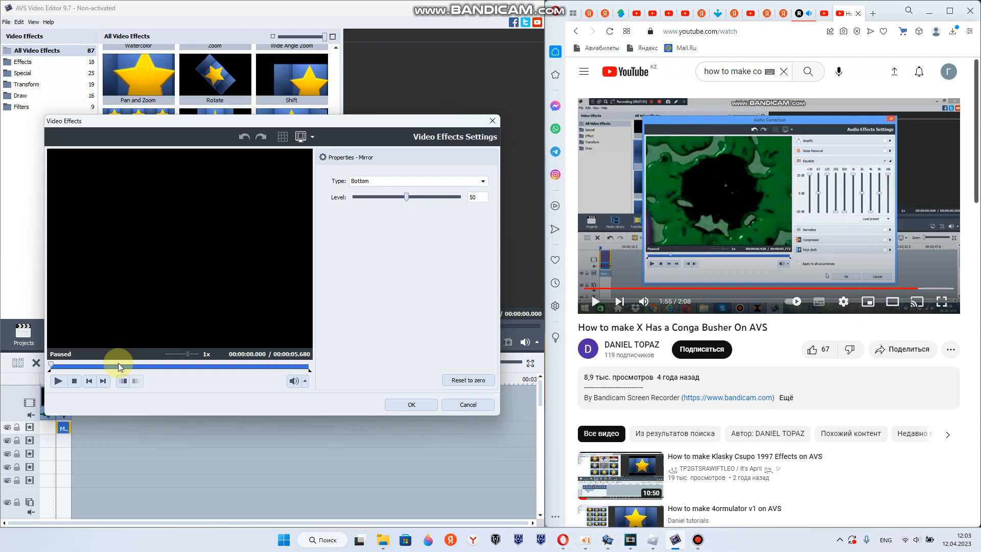
left_click(159, 366)
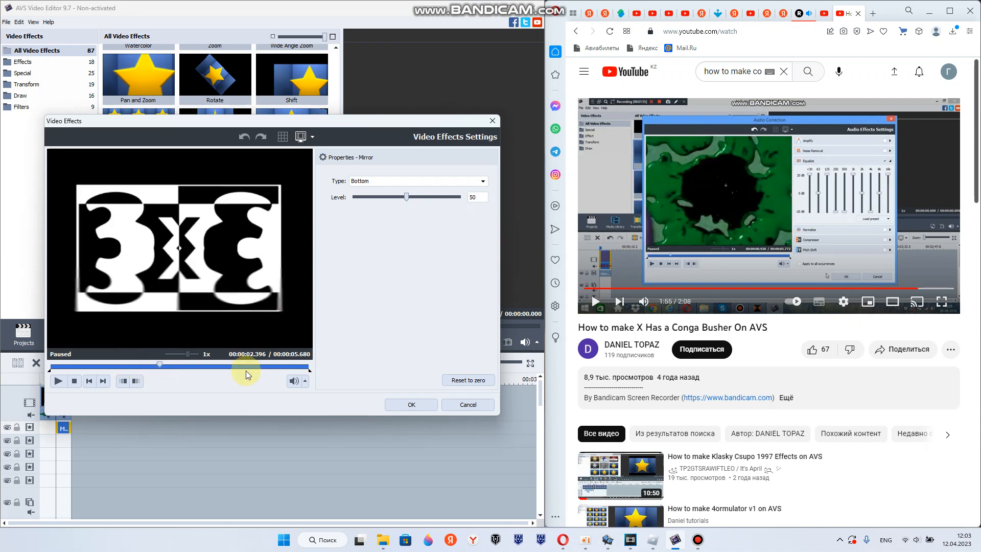
left_click(247, 367)
left_click(403, 182)
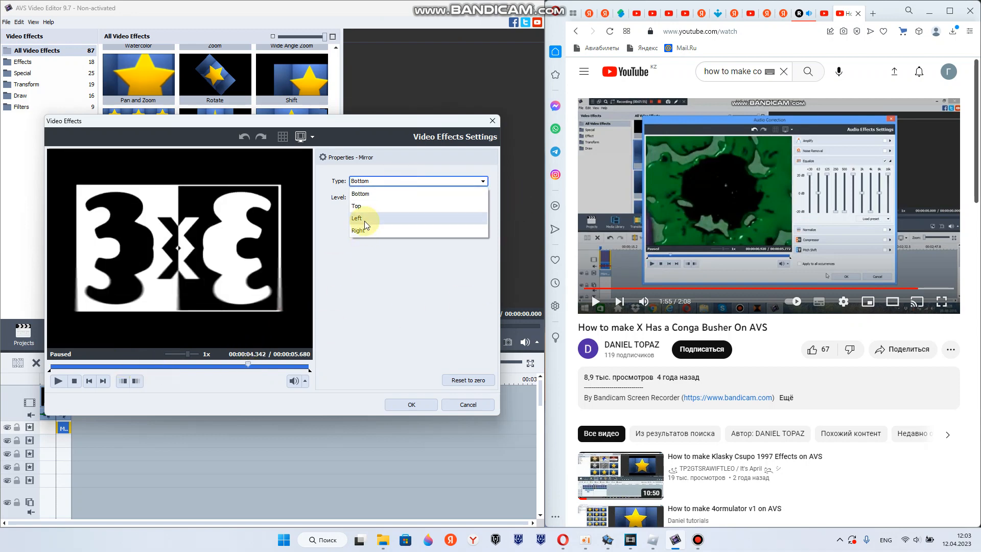
left_click(364, 220)
left_click(411, 404)
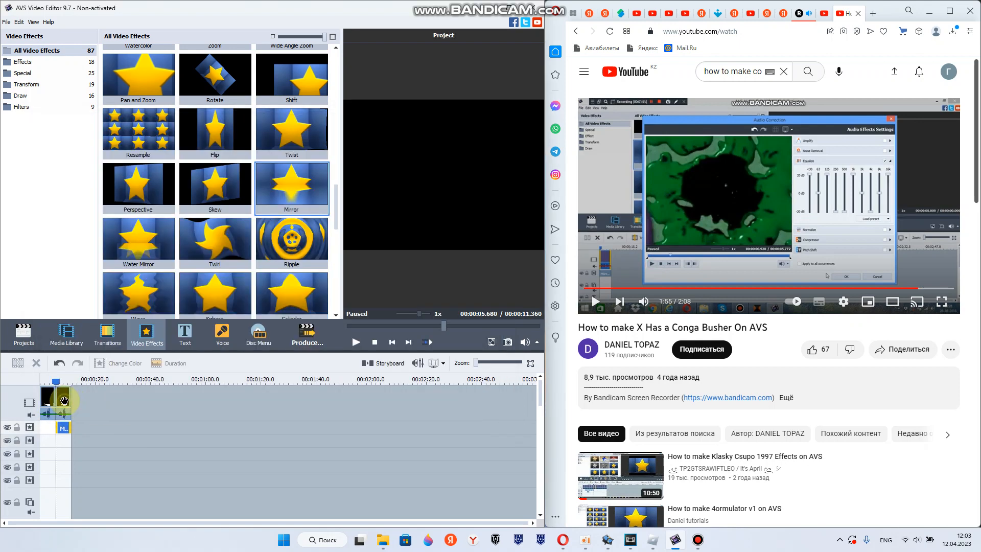
- Set the second clip's hue to -126 in its color correction, check a later frame and apply the change
right_click(64, 400)
left_click(93, 269)
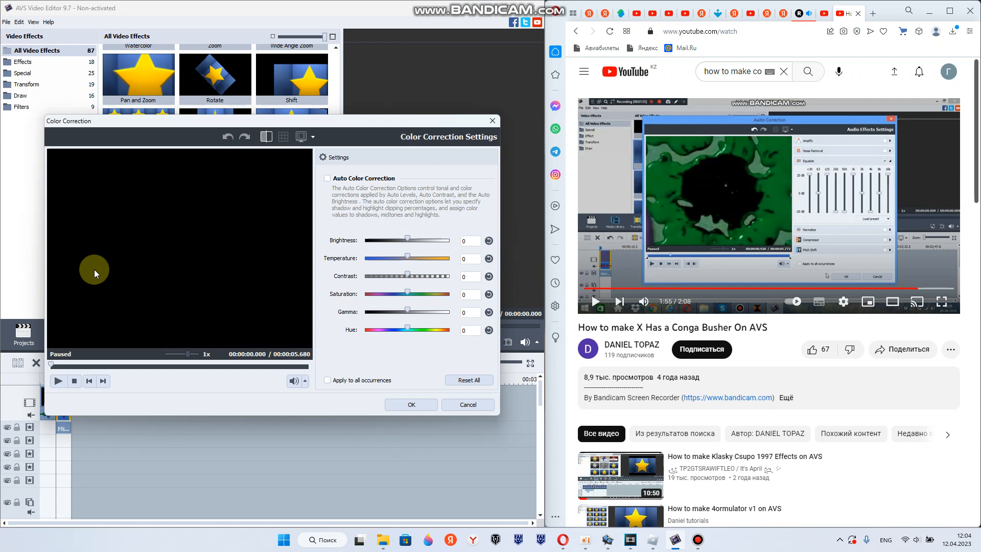
double_click(474, 330)
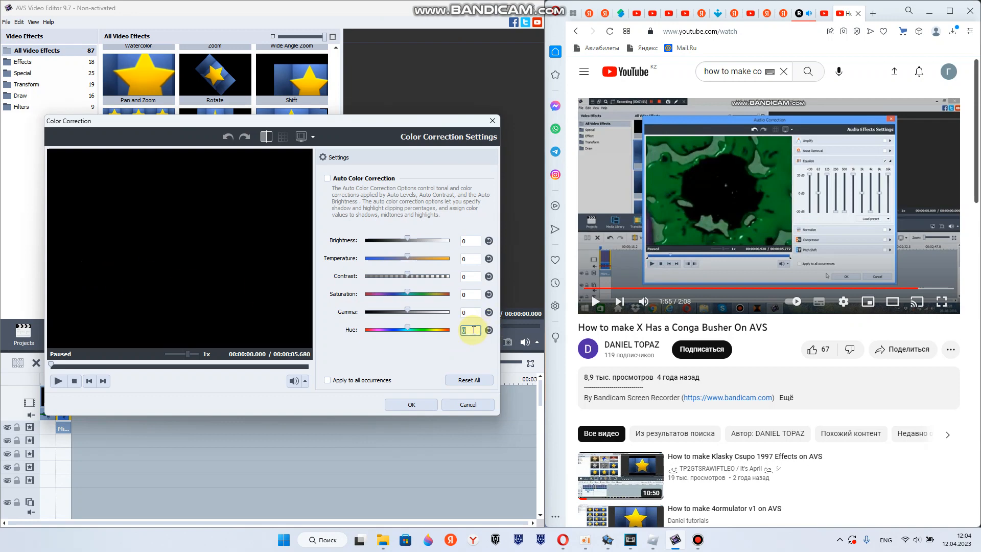
type("-126")
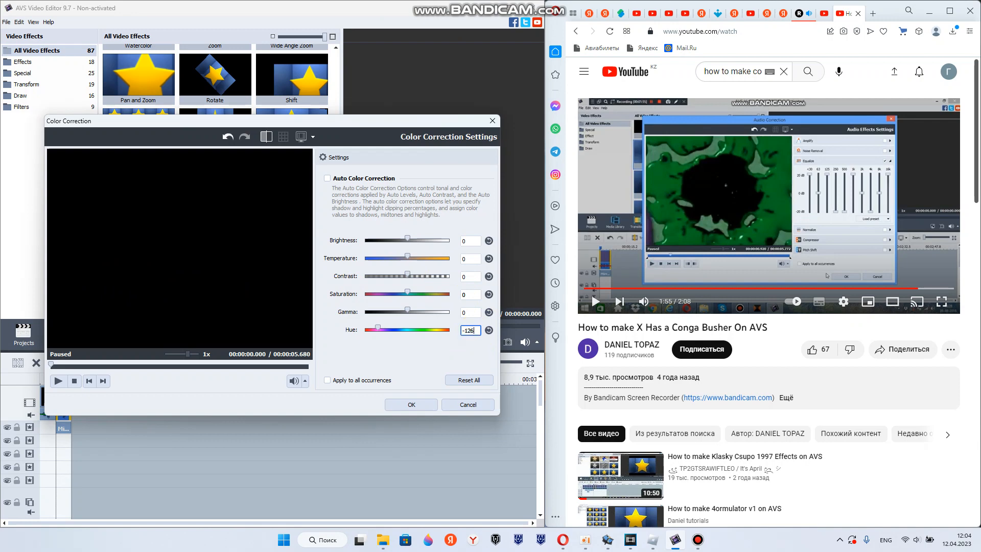
left_click(251, 365)
left_click(409, 404)
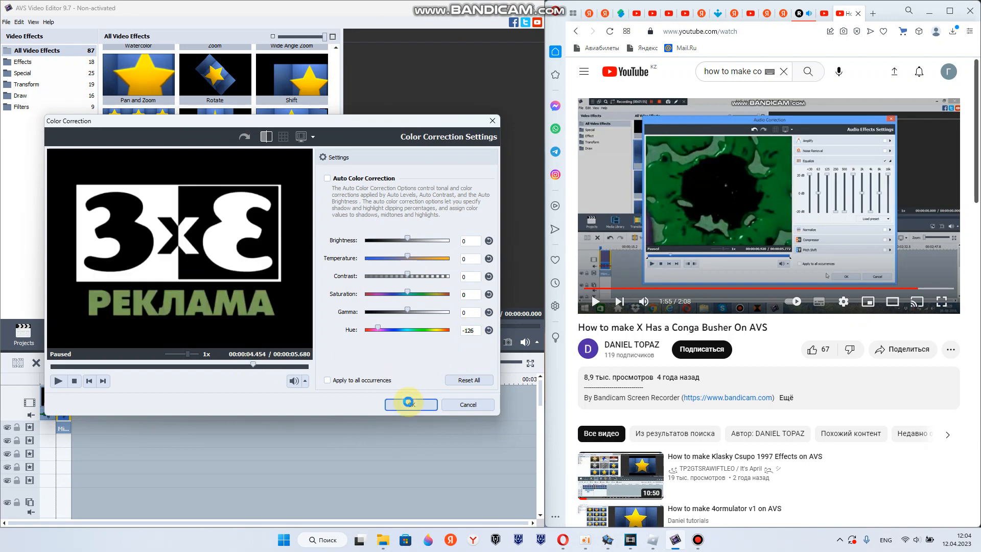
- Open the browser tab with the YouTube comment listing the effects, and preview the second clip in the video editor
left_click(824, 15)
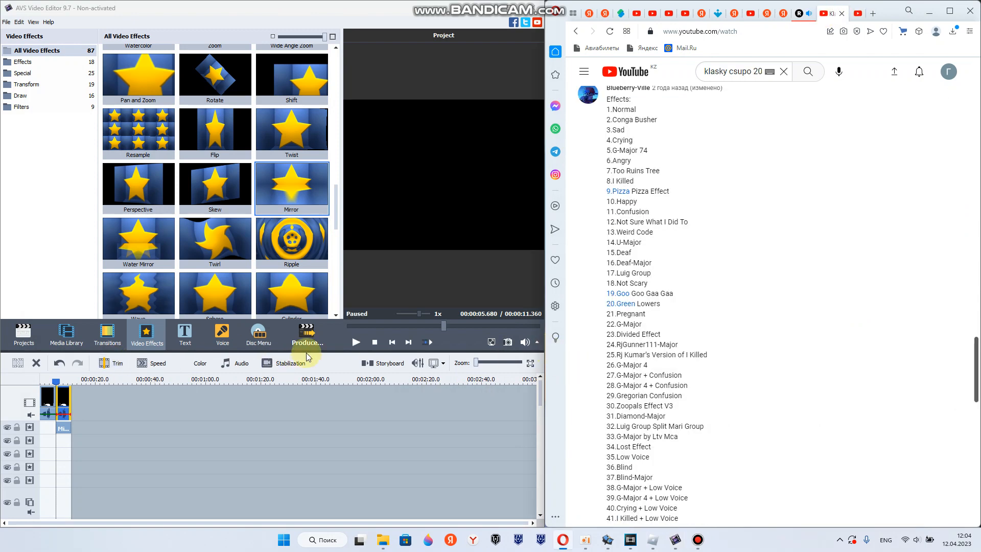
left_click(349, 341)
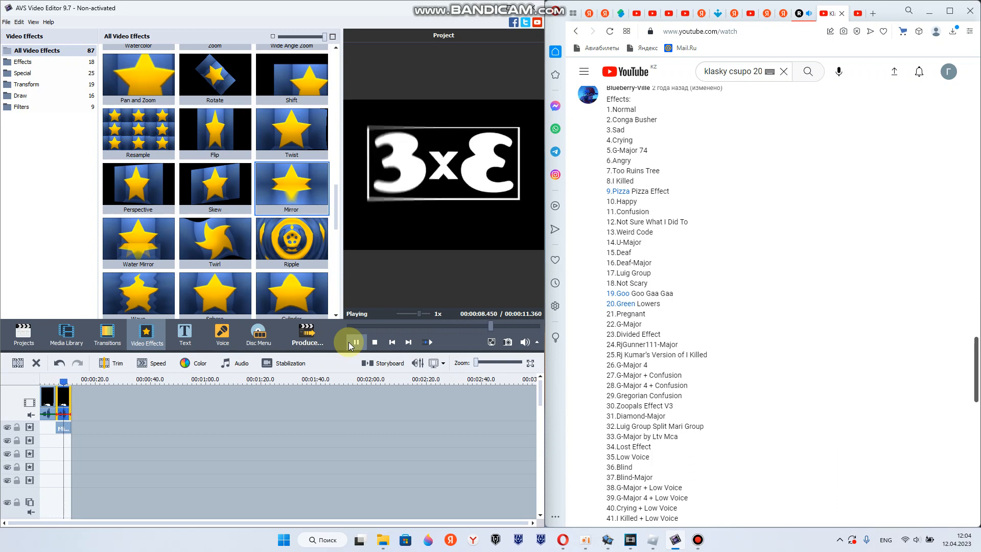
- Add the logo video from the media library to the timeline again as the third clip
left_click(67, 337)
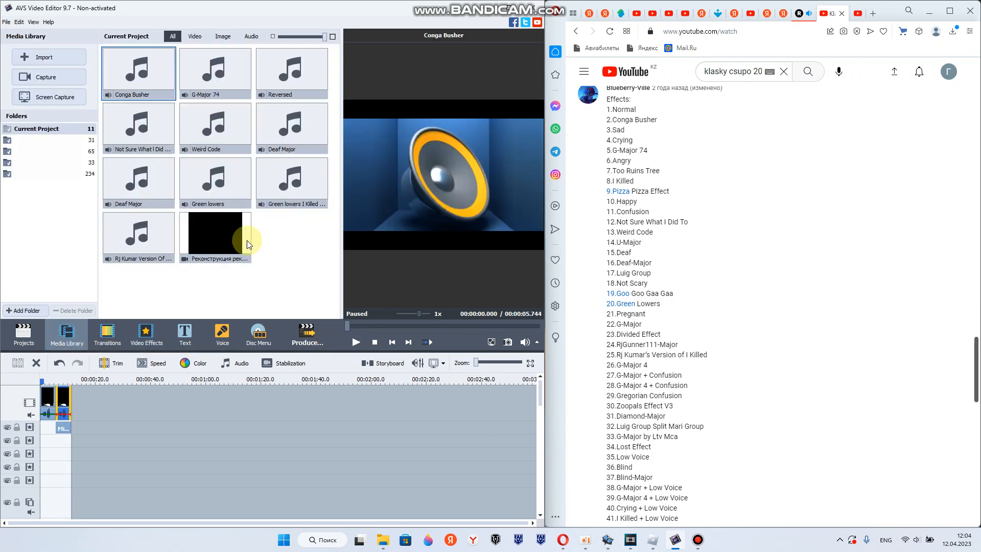
left_click_drag(231, 237, 128, 302)
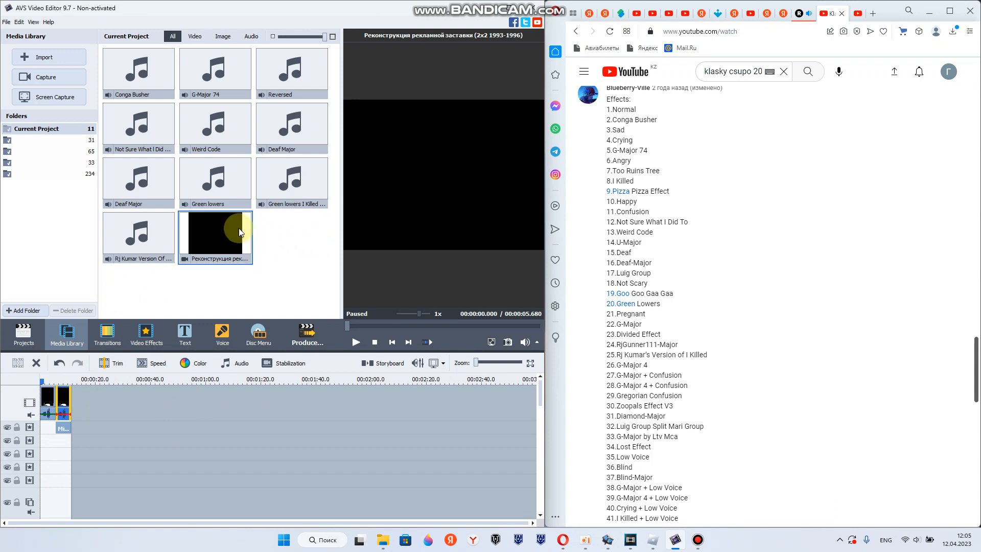
left_click_drag(241, 228, 57, 434)
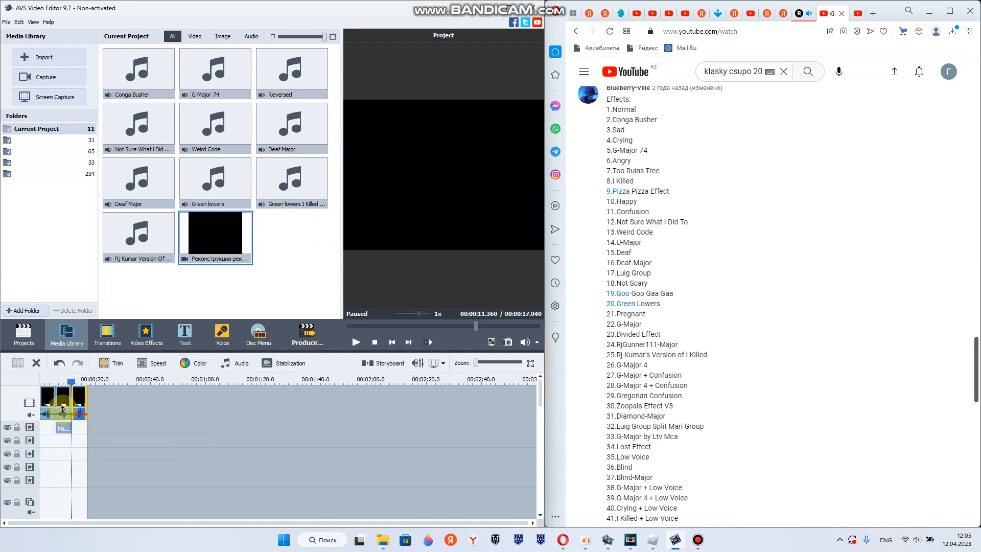
- Add the Invert video effect over the third clip and remove the part extending beyond the clip's end
left_click(146, 335)
left_click_drag(337, 59, 394, 6)
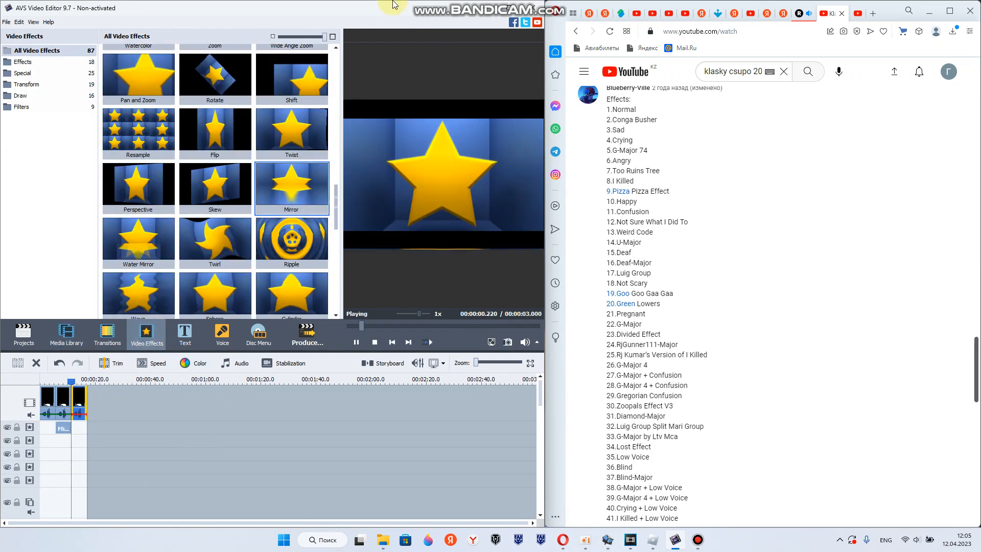
left_click(218, 78)
left_click_drag(218, 82, 77, 431)
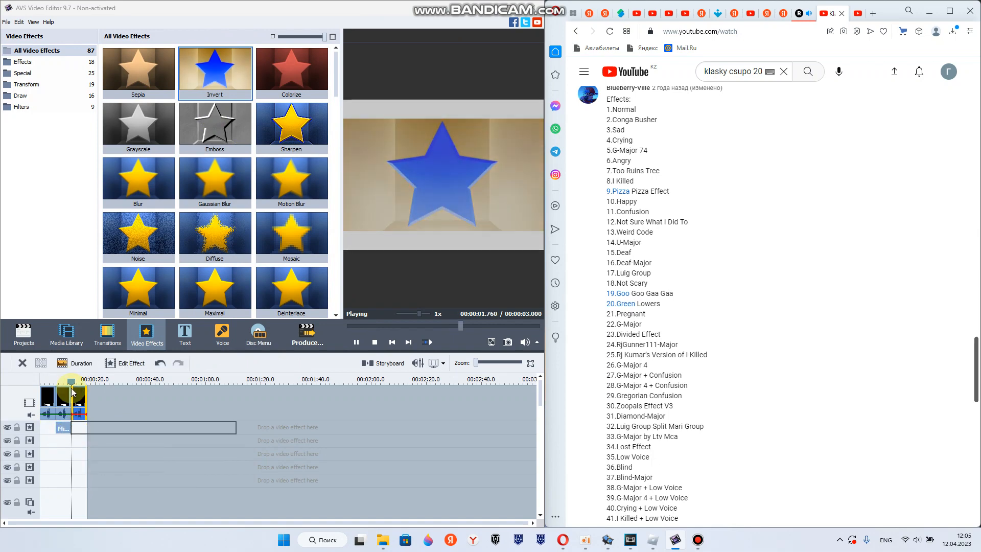
left_click(88, 429)
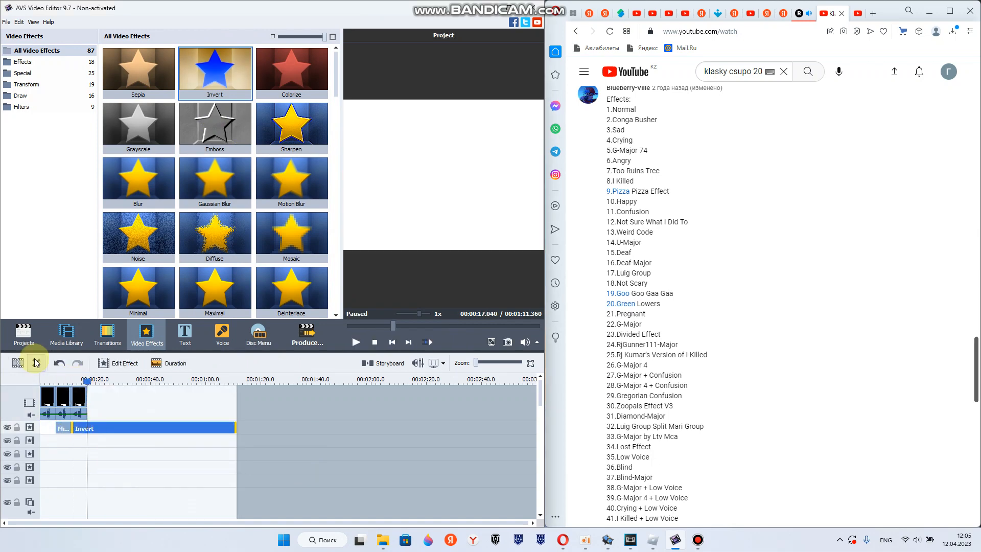
left_click(17, 363)
right_click(97, 432)
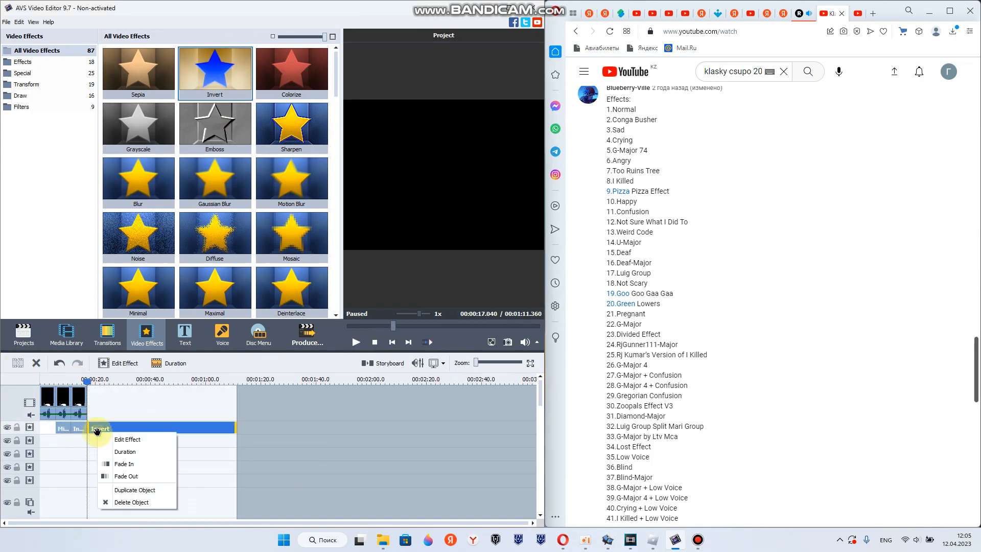
left_click(121, 502)
- Duplicate the Invert effect and place the copy on the second effects track beneath the third clip
left_click(71, 428)
right_click(83, 426)
left_click(124, 483)
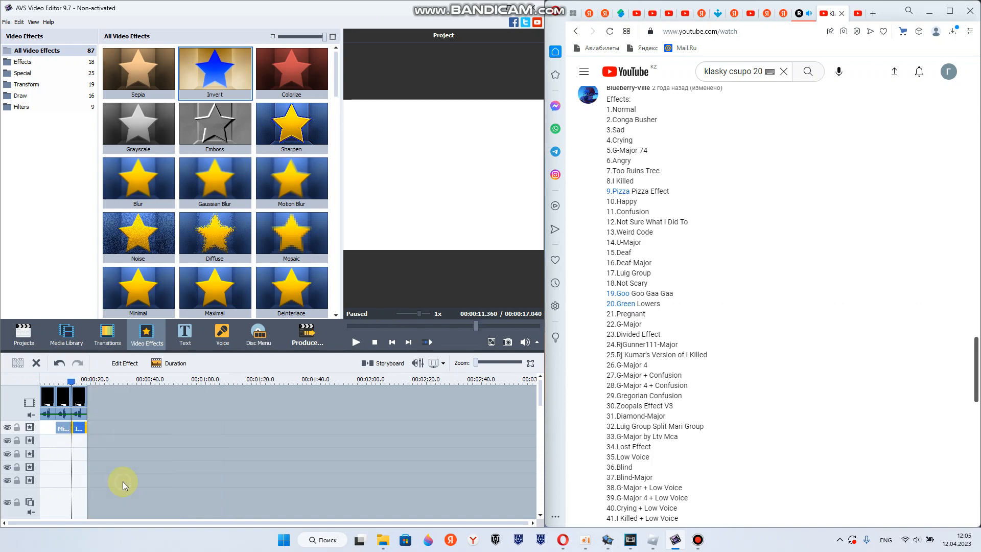
left_click(78, 439)
left_click_drag(78, 438, 78, 439)
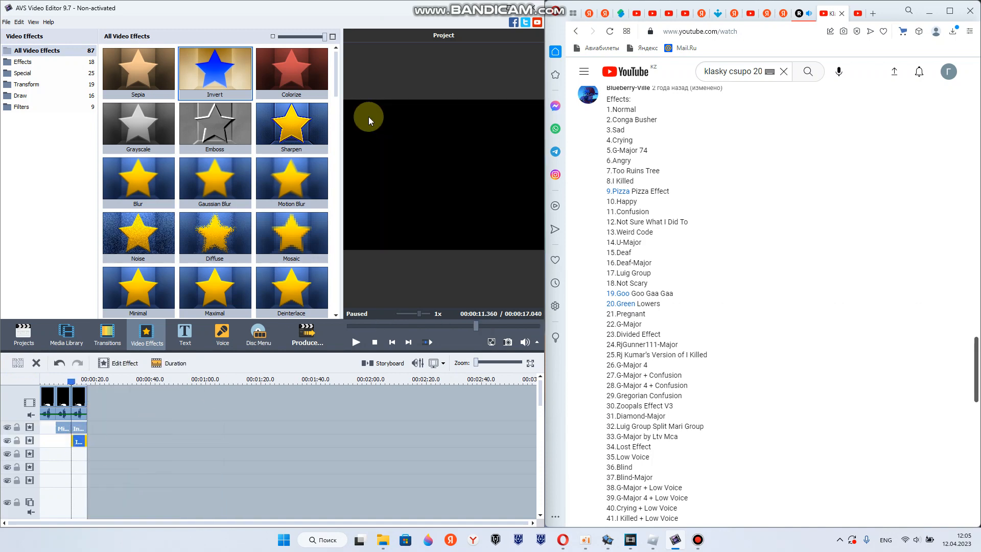
left_click_drag(338, 81, 347, 246)
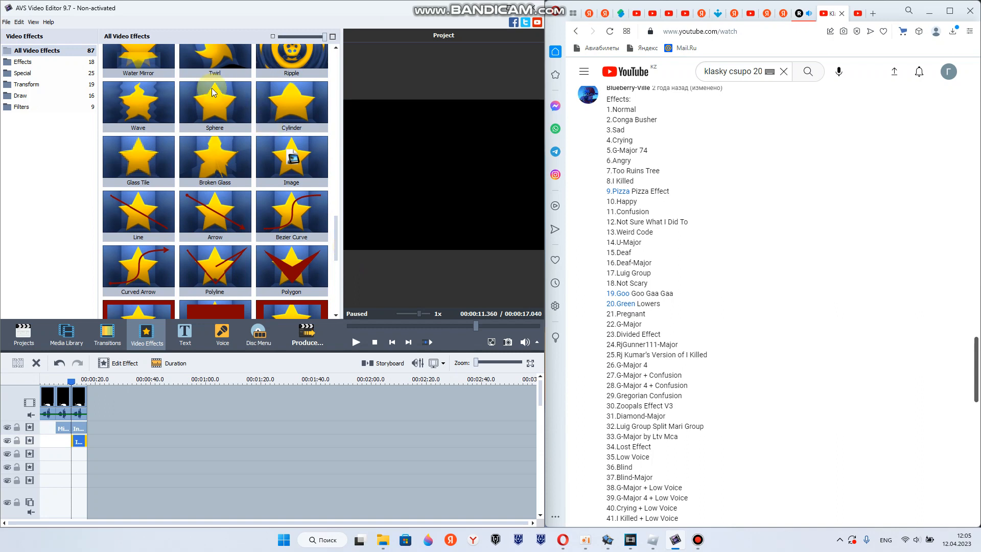
- Replace the duplicate Invert effect beneath the third clip with the Wave effect, and set the clip's color correction hue to -150
left_click_drag(75, 388, 77, 441)
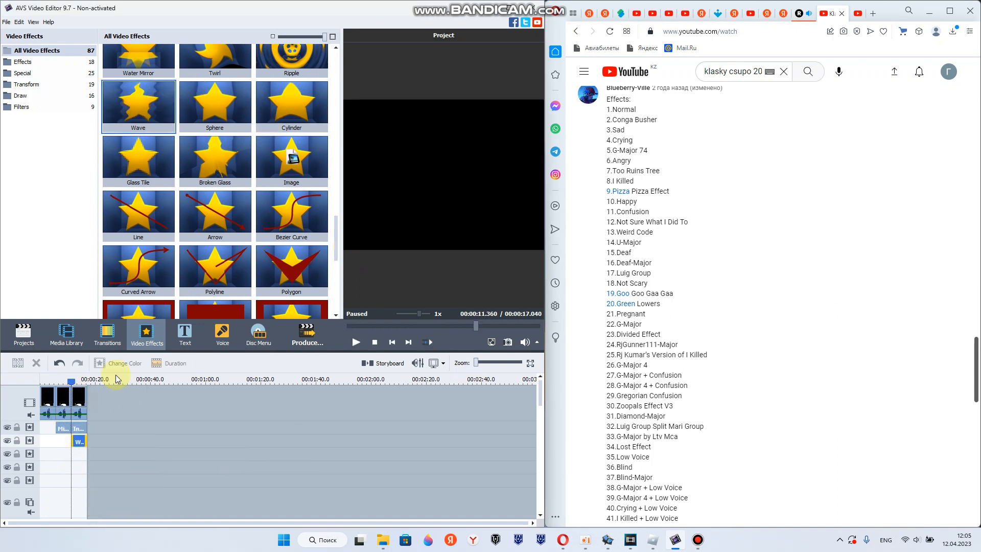
right_click(82, 397)
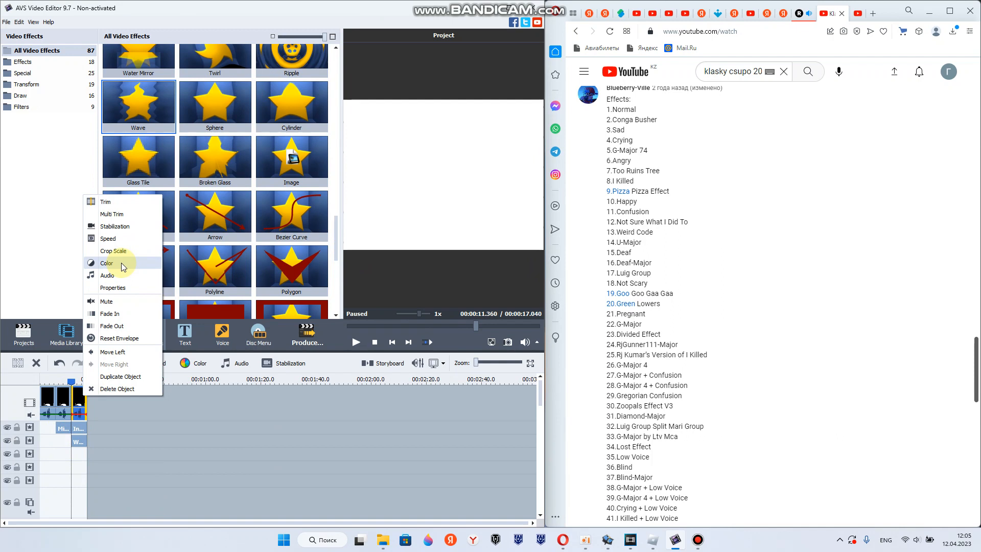
key("XF86AudioRaiseVolume")
key("XF86AudioRaiseVolume")
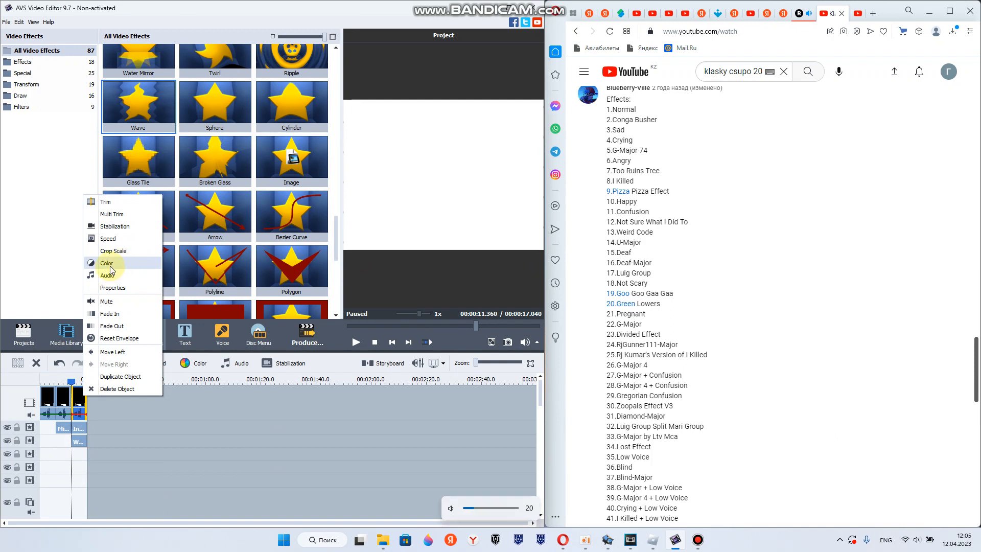
left_click(111, 266)
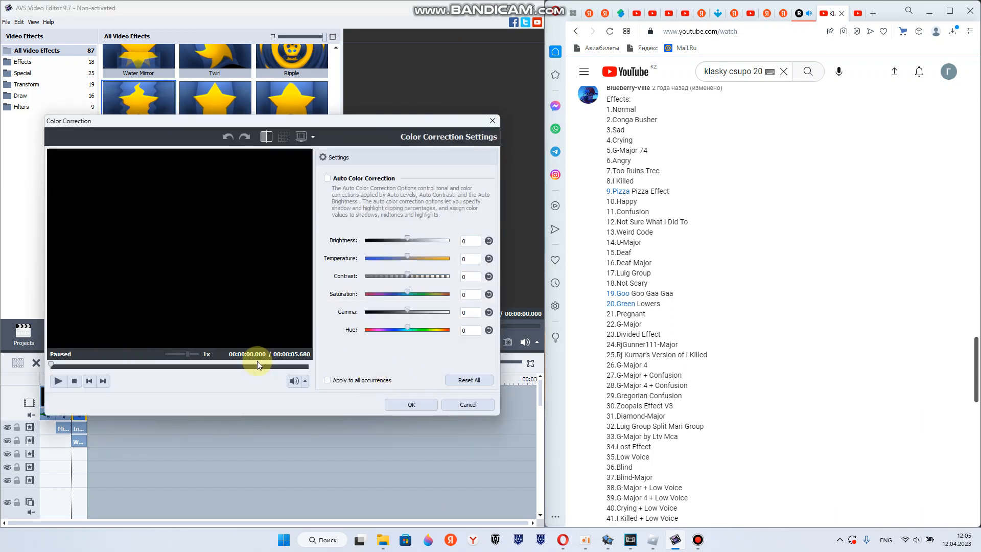
left_click(276, 366)
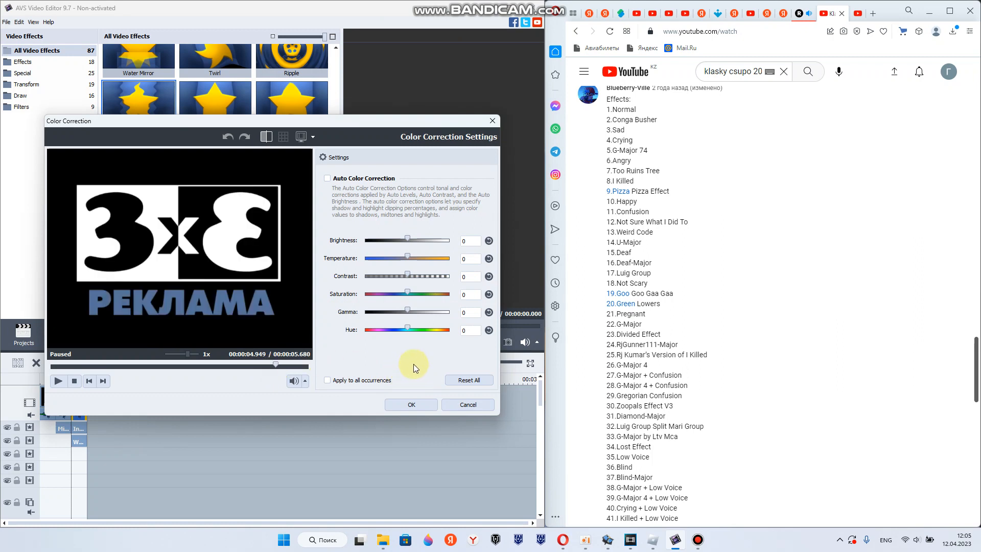
left_click(471, 330)
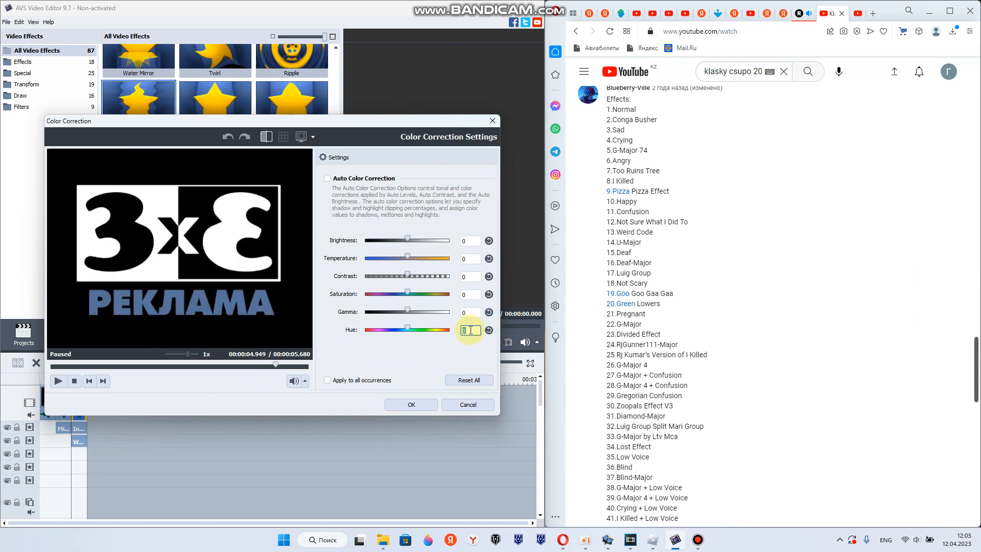
key("BackSpace")
type("-")
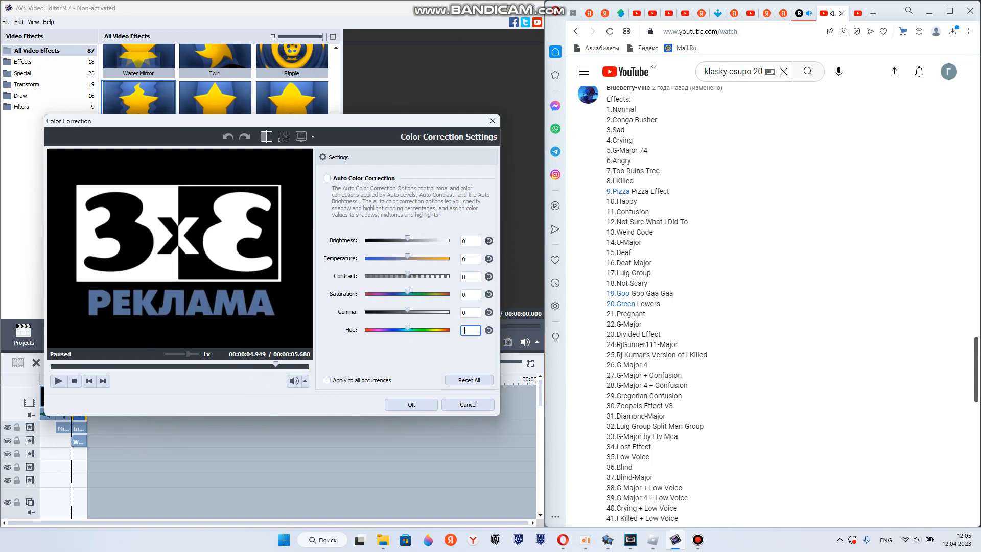
type("150")
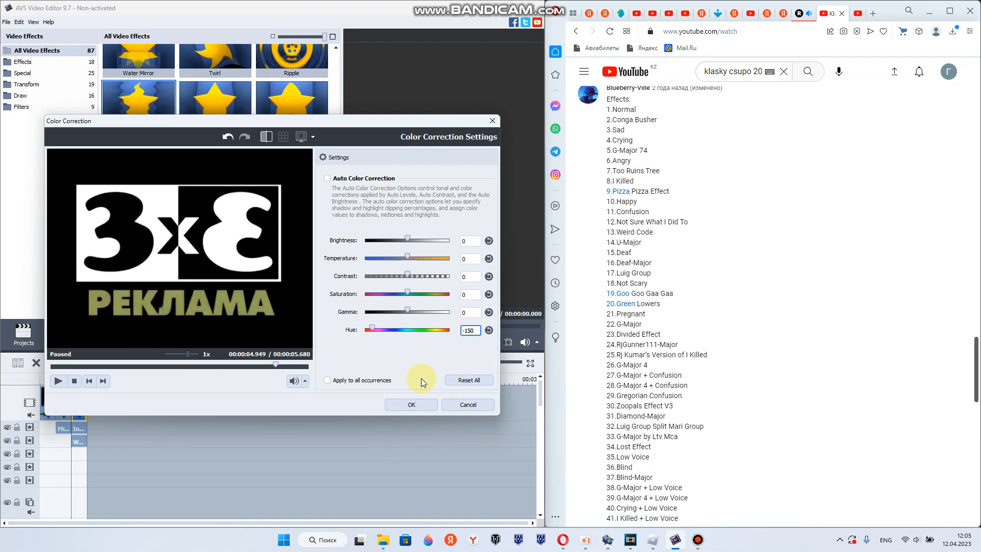
left_click(422, 405)
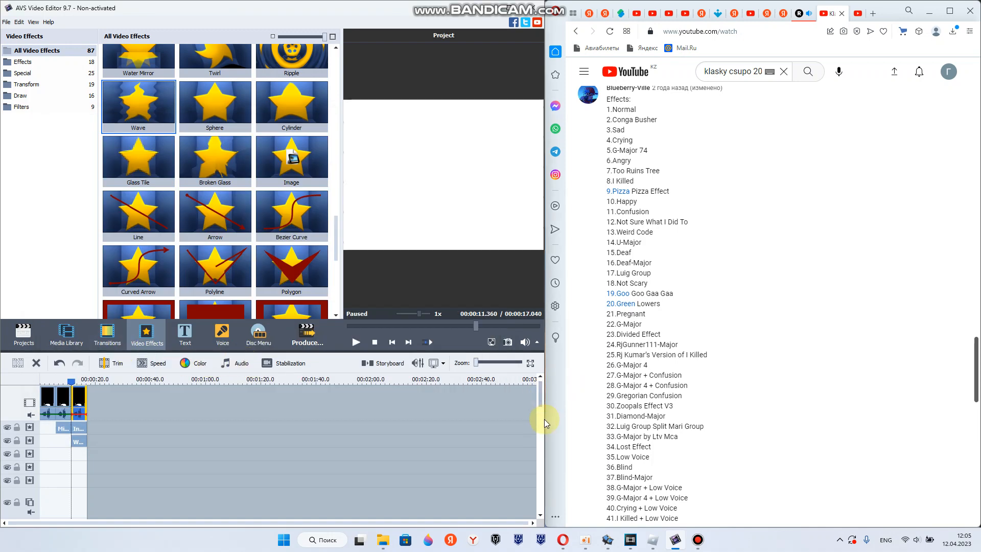
- Add the logo video's sound from the media library to the audio track beneath the third clip
left_click(67, 334)
left_click(205, 232)
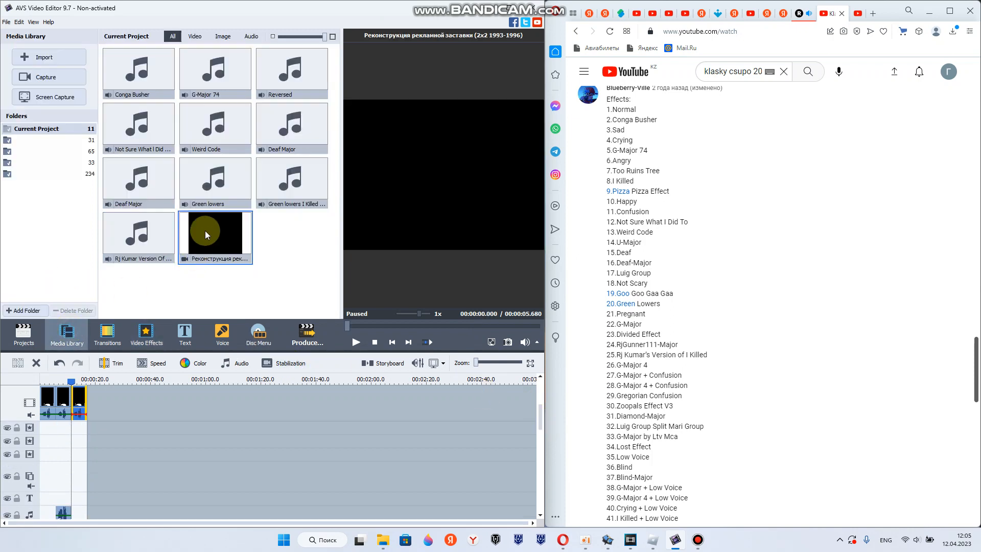
left_click_drag(207, 232, 71, 511)
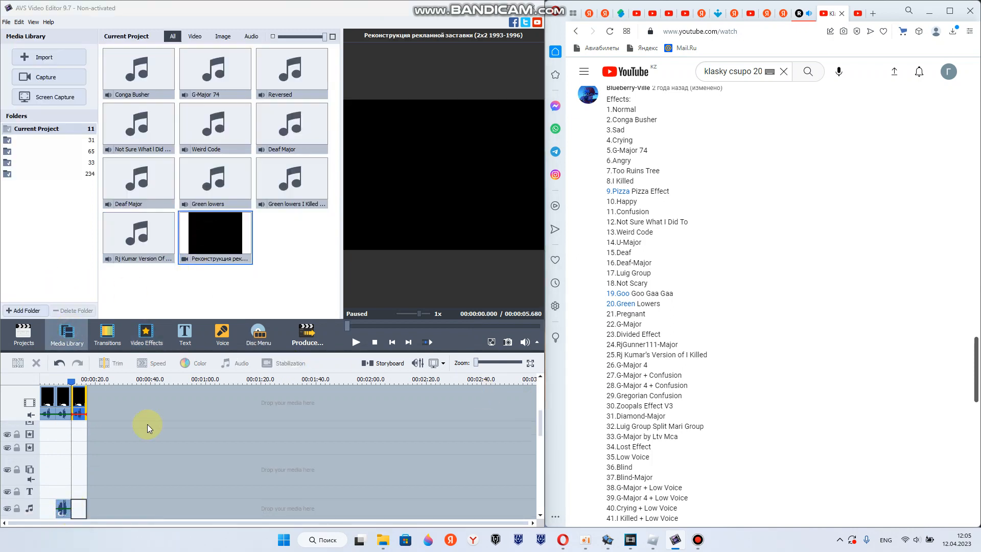
- Apply Pitch Shift with a rate of 150 to the added audio beneath the third clip
left_click(170, 356)
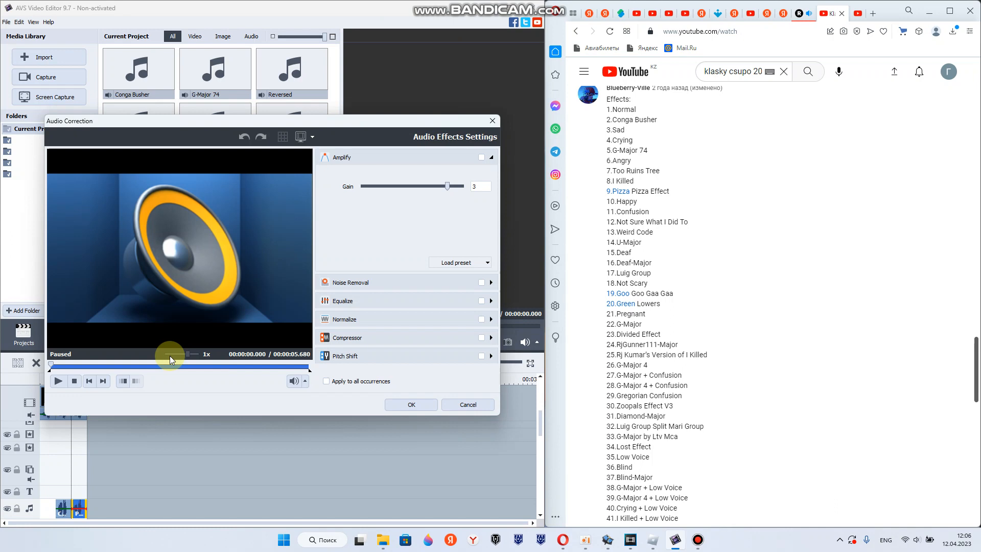
left_click(372, 356)
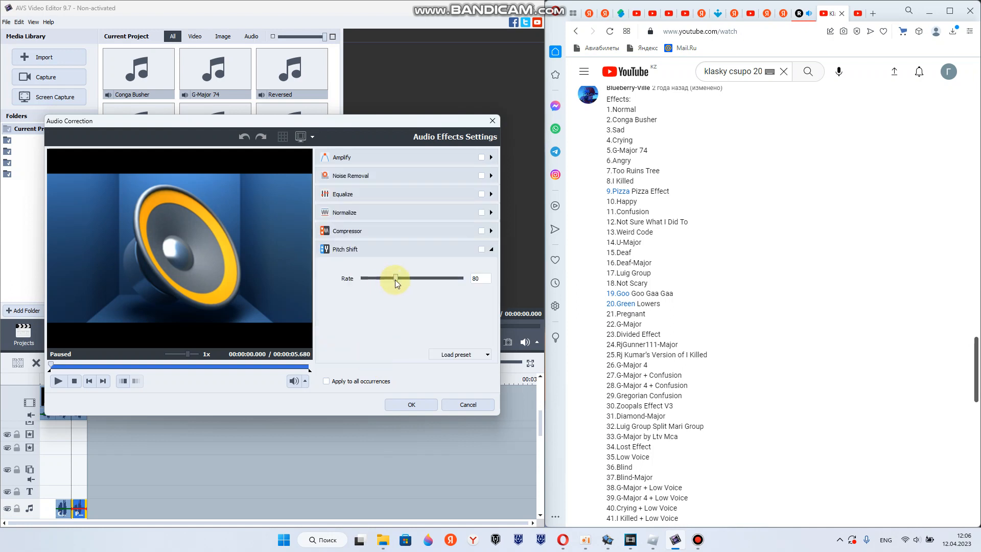
left_click(462, 355)
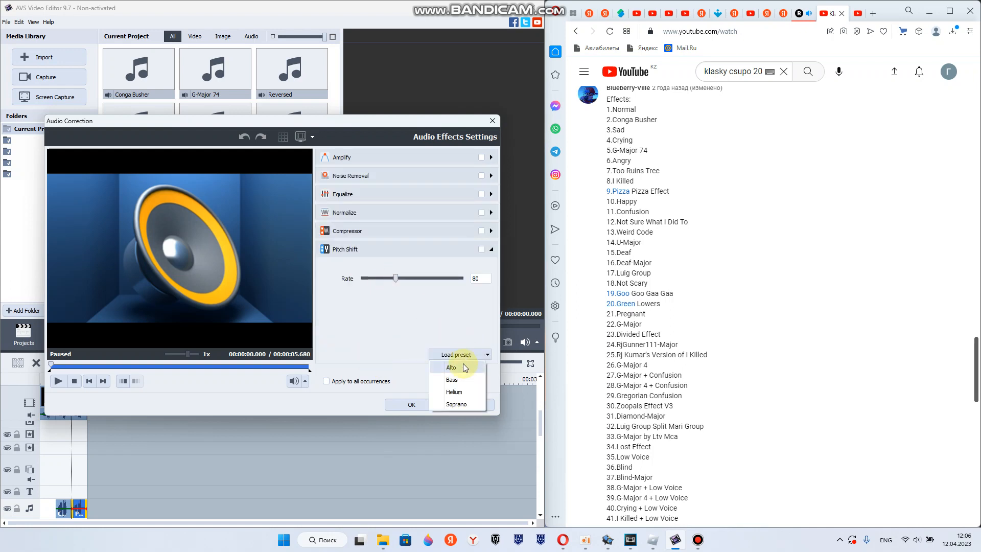
left_click(462, 367)
left_click(448, 279)
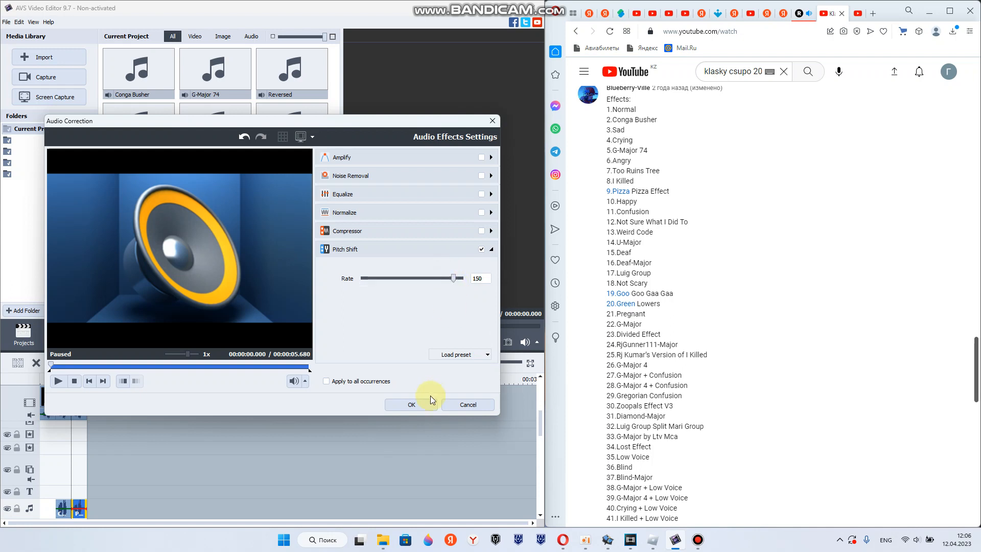
left_click(416, 403)
- Preview the third clip with its effects and return the playhead to the clip's start
left_click(361, 343)
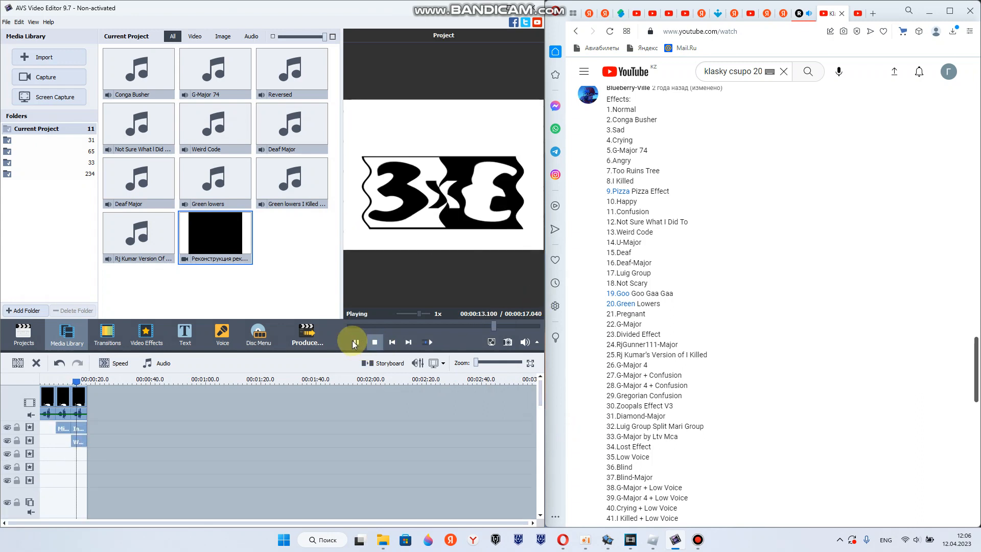
left_click(353, 341)
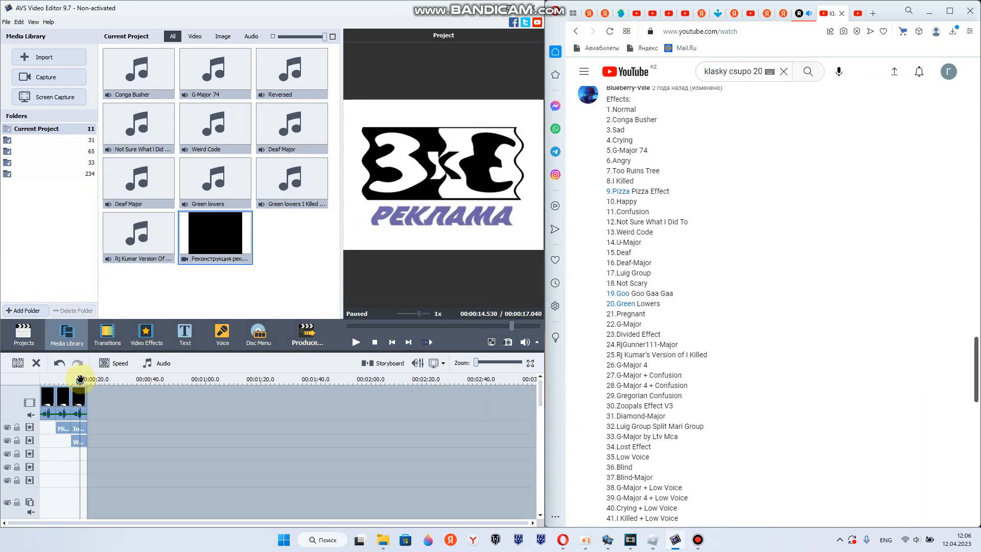
left_click(77, 379)
left_click(71, 379)
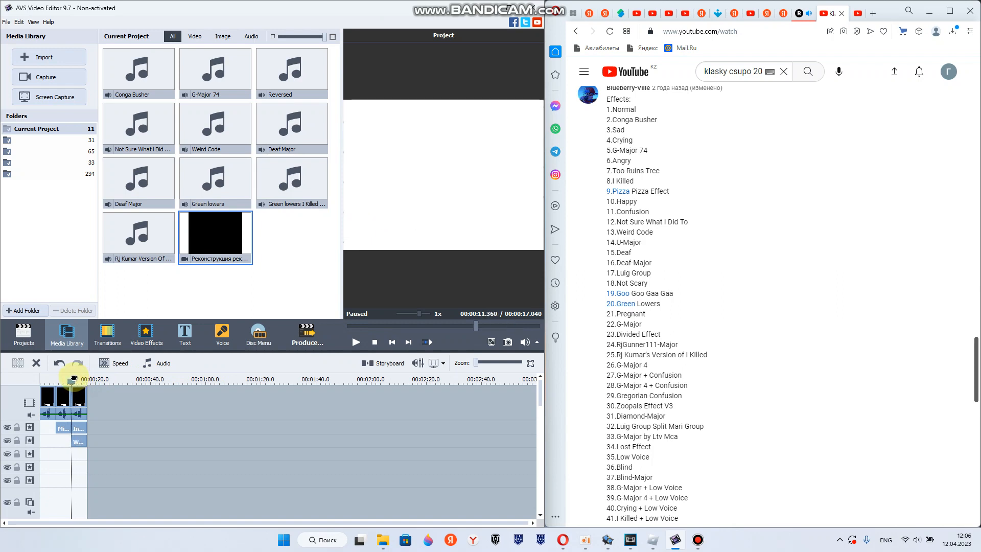
- Open the settings of the Wave effect beneath the third clip
right_click(79, 440)
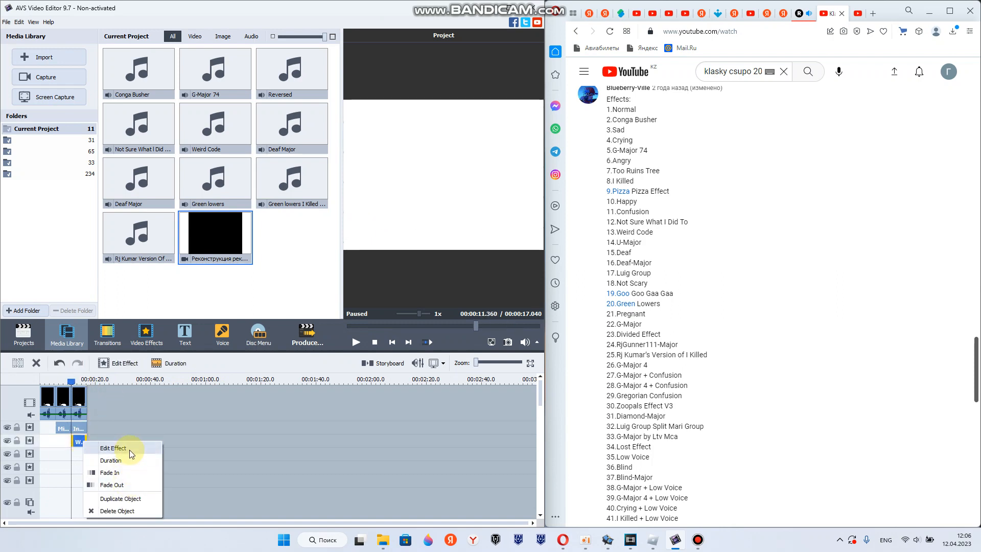
left_click(78, 437)
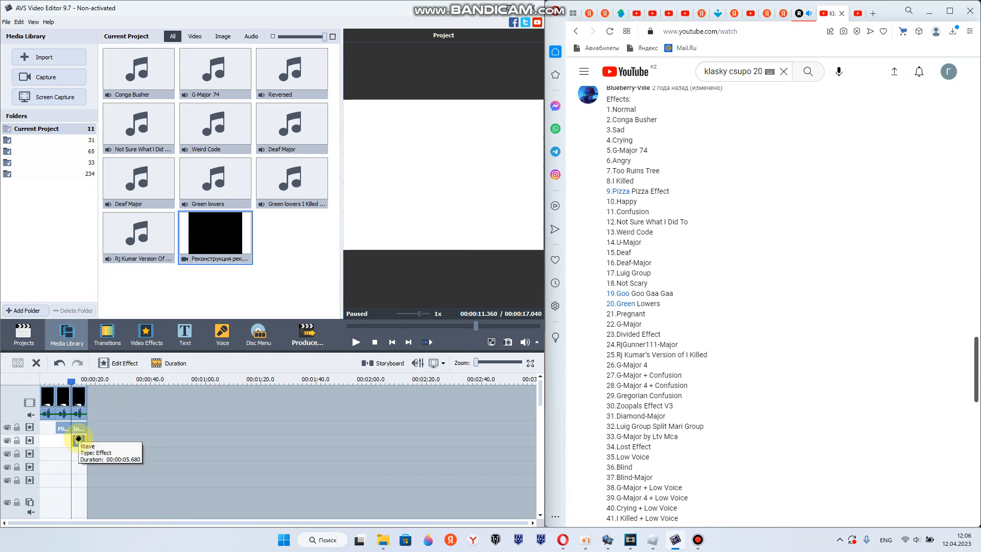
right_click(80, 439)
left_click(101, 447)
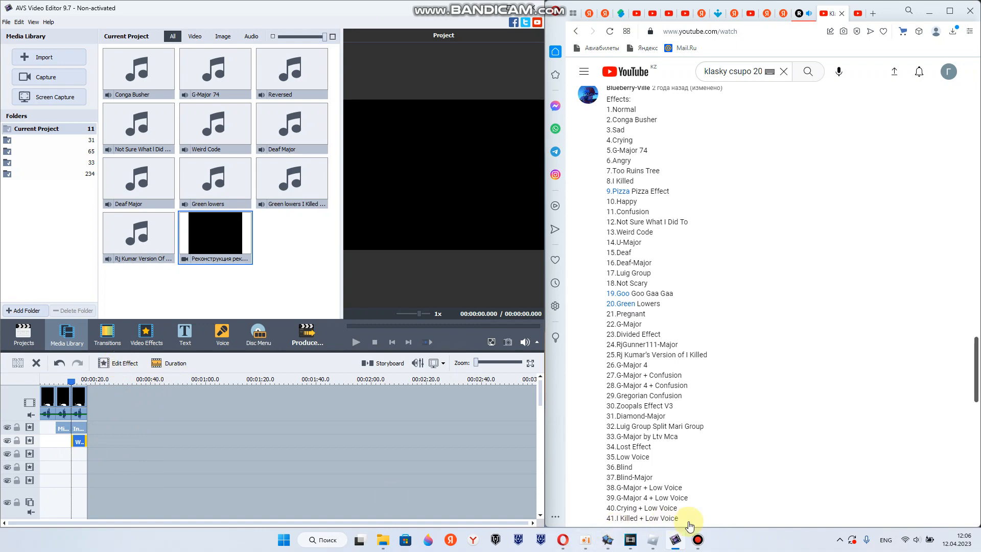
- Switch to the Bandicam recorder to check the running recording, and minimize its window
mouse_move(698, 539)
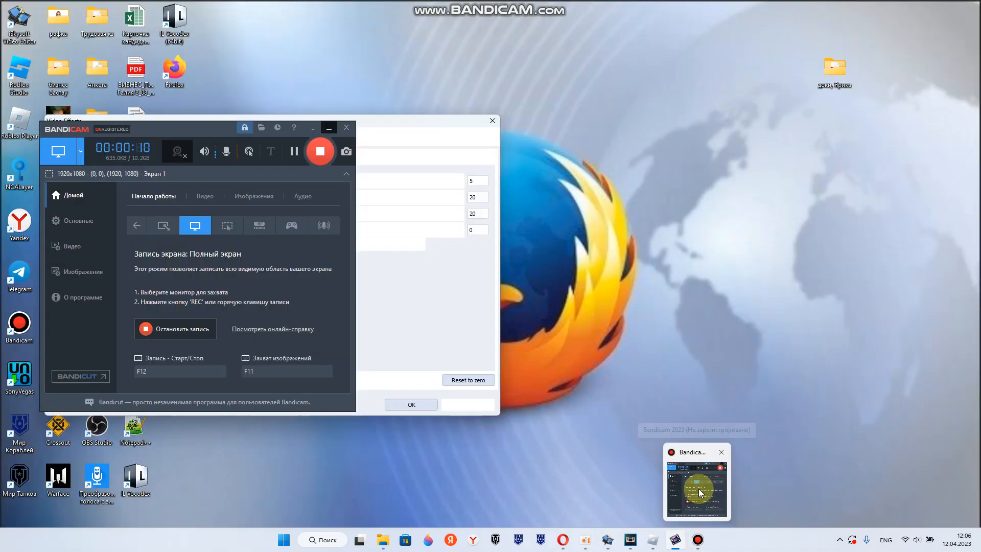
left_click(695, 488)
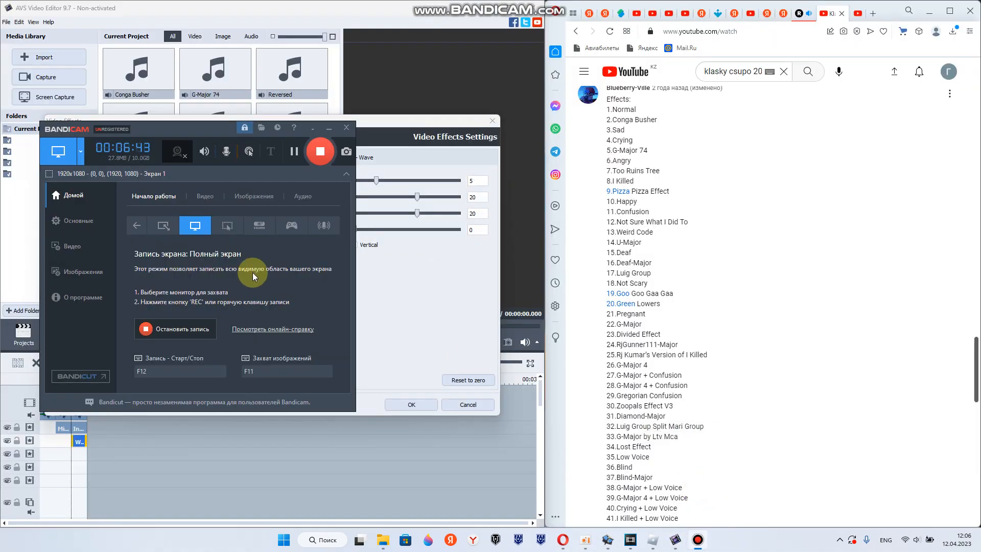
left_click(329, 129)
- Show a logo frame in the effect preview and set the Wave peaks to 2, speed to 20 and offset to 25
left_click(212, 363)
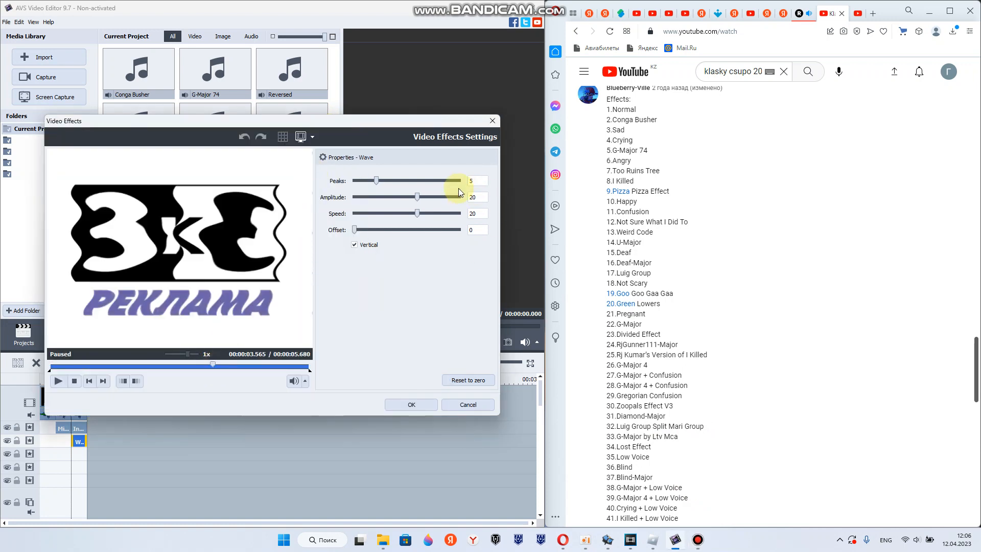
left_click(476, 180)
type("2")
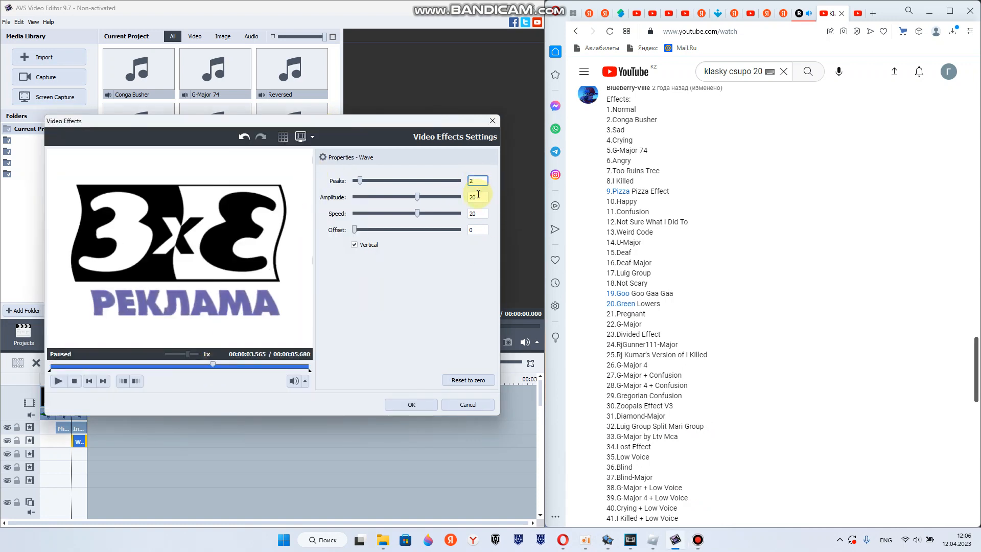
left_click(478, 196)
key("BackSpace")
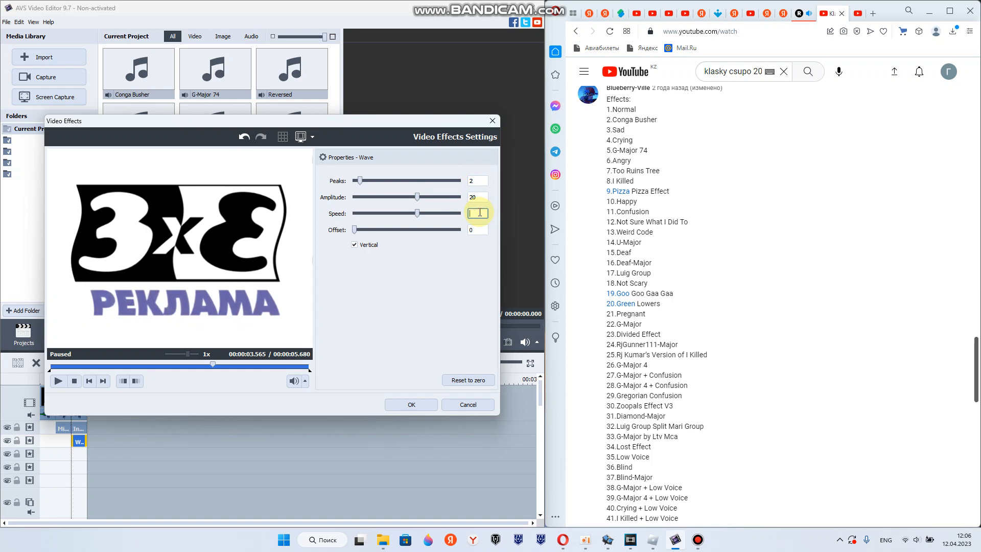
type("20")
left_click(480, 231)
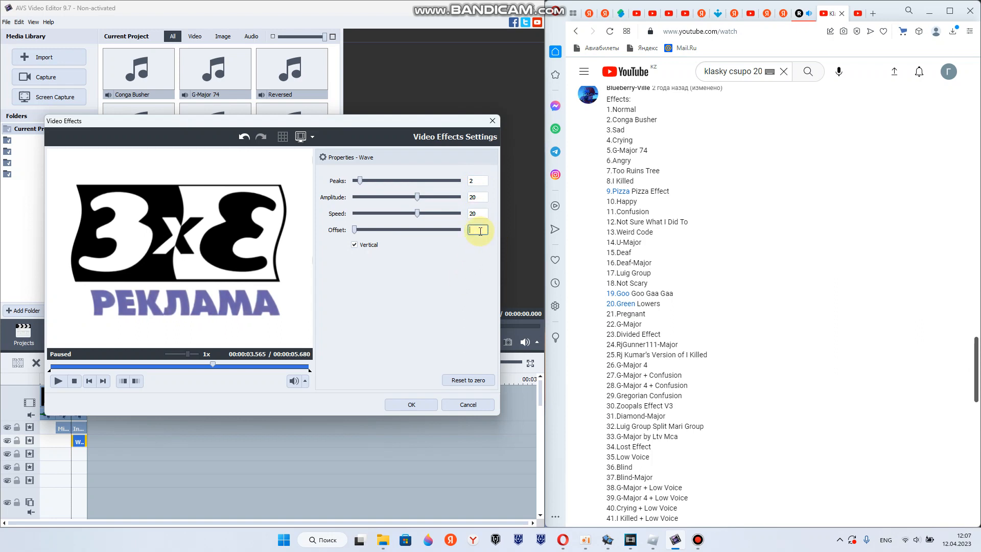
type("25")
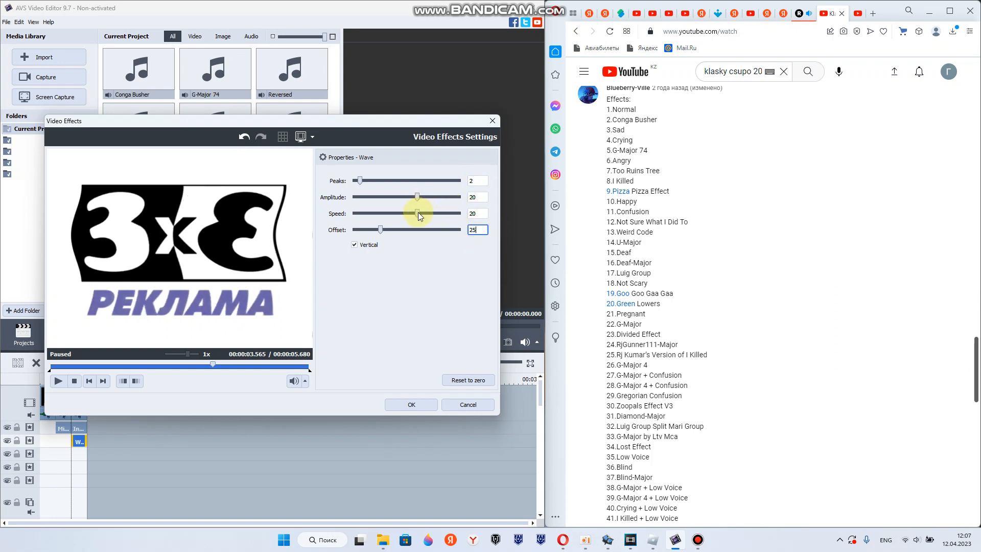
- Set the Wave amplitude to 100 and speed to 0, turn off Vertical, and apply the settings
left_click_drag(417, 196, 460, 197)
left_click(486, 215)
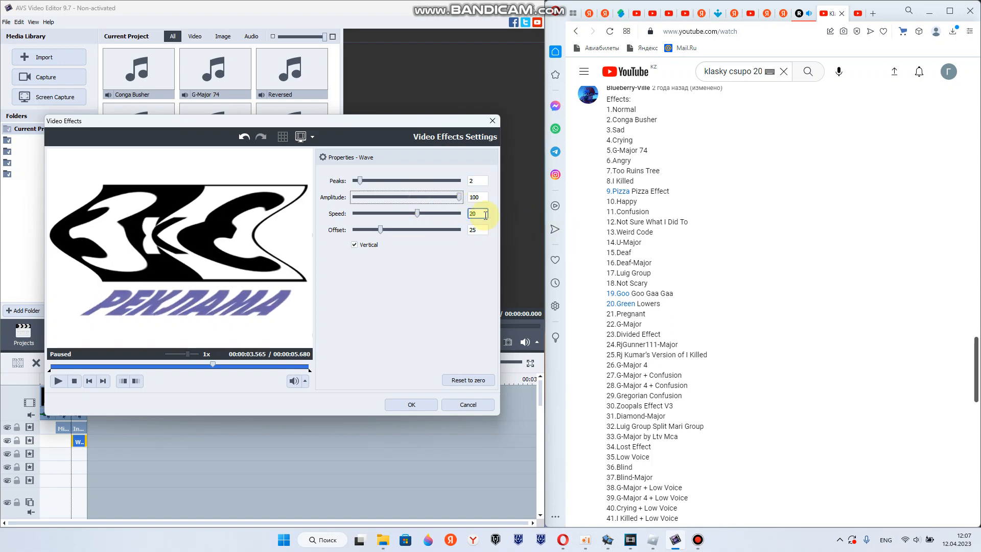
type("0")
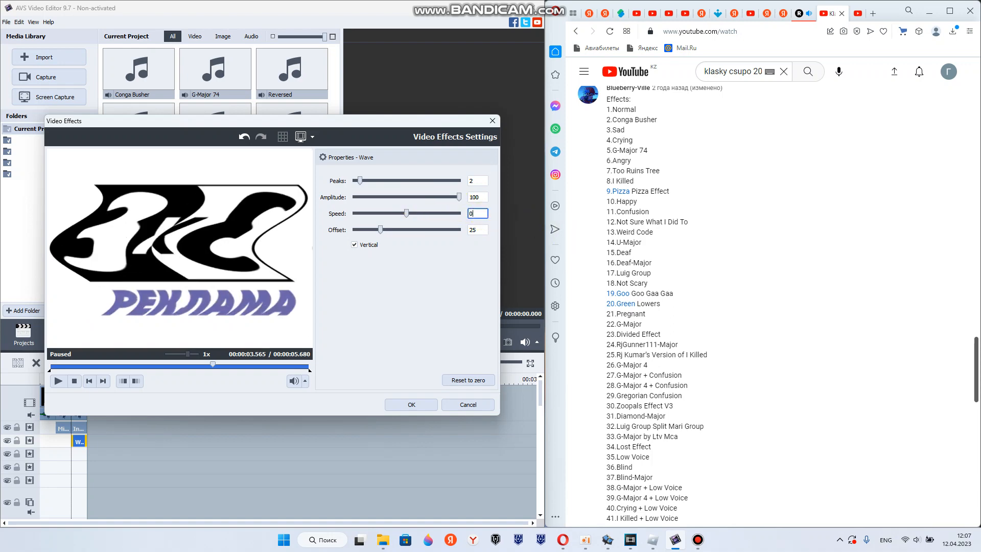
left_click(356, 248)
left_click(411, 404)
- Add the logo video as the fourth clip and duplicate the third clip's Invert and Wave effects beneath it
left_click(213, 245)
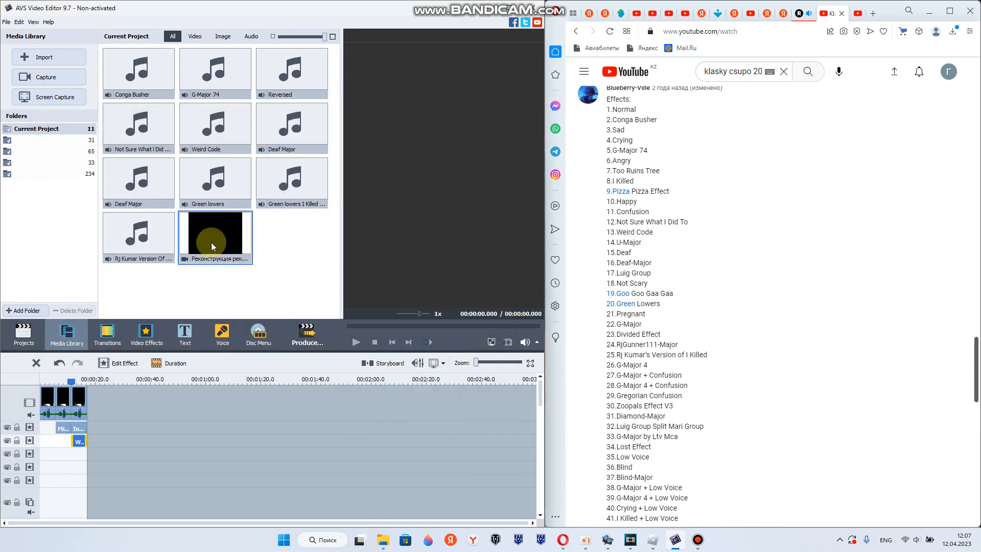
left_click_drag(213, 246, 110, 404)
right_click(80, 429)
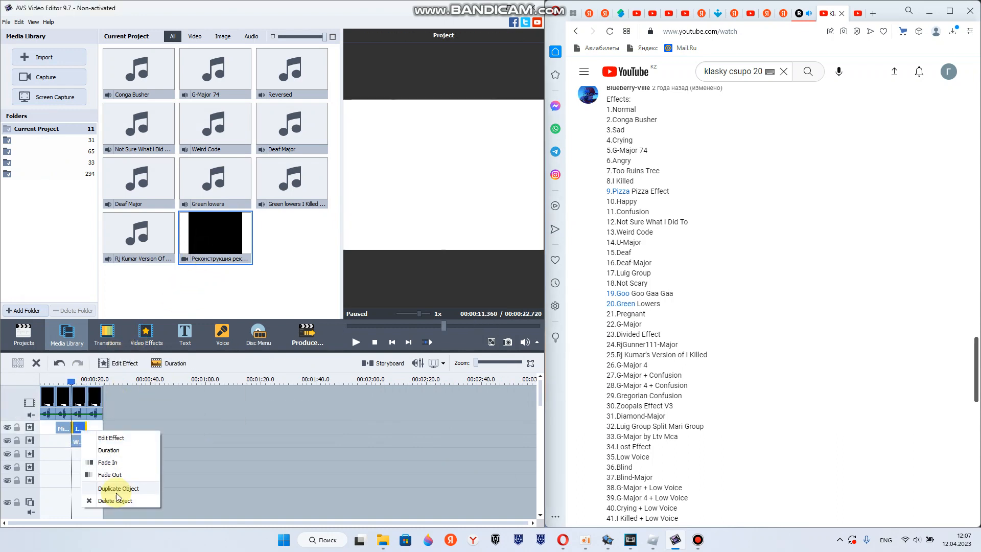
left_click(117, 491)
right_click(80, 442)
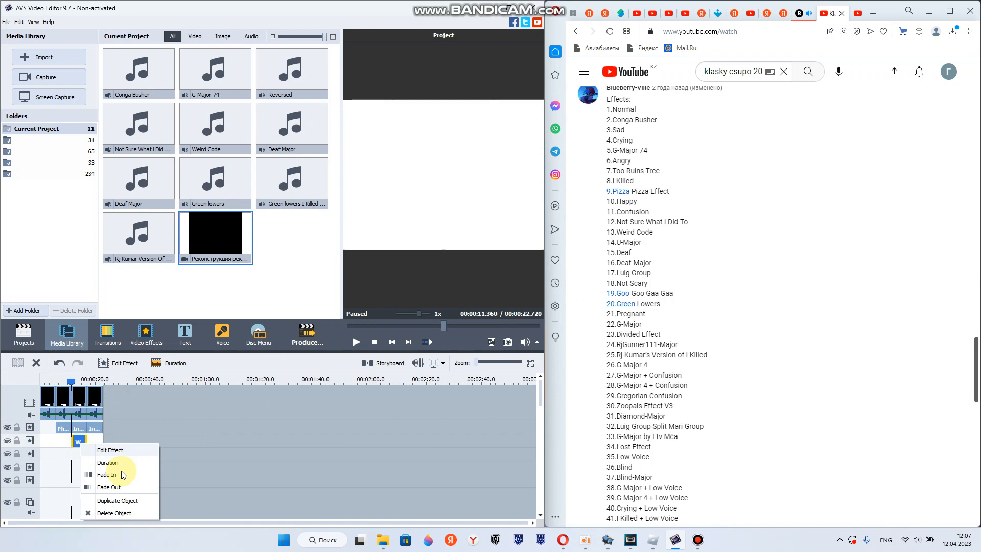
left_click(123, 501)
- Edit the Wave effect under the fourth clip, showing a logo frame in its preview, and set the amplitude to 39
left_click(123, 365)
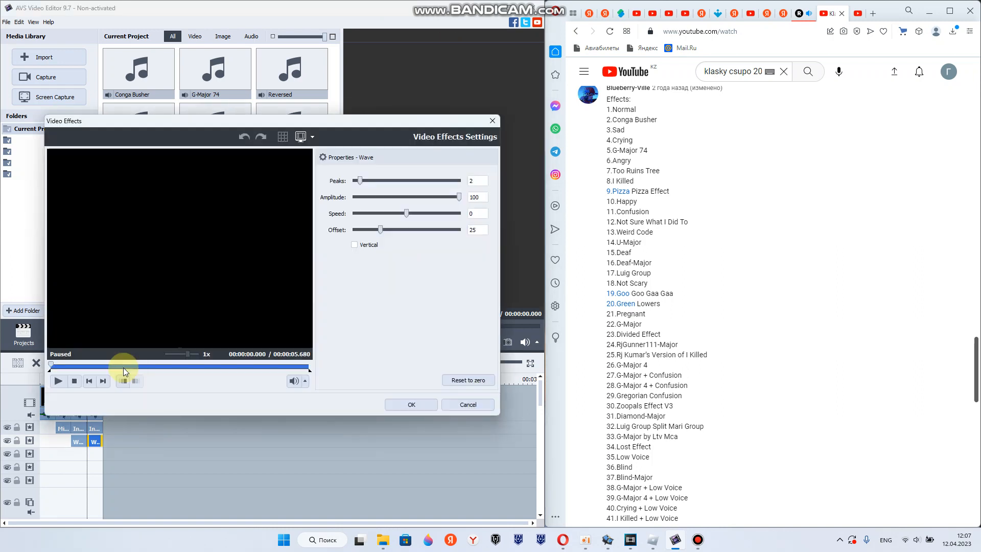
left_click(370, 181)
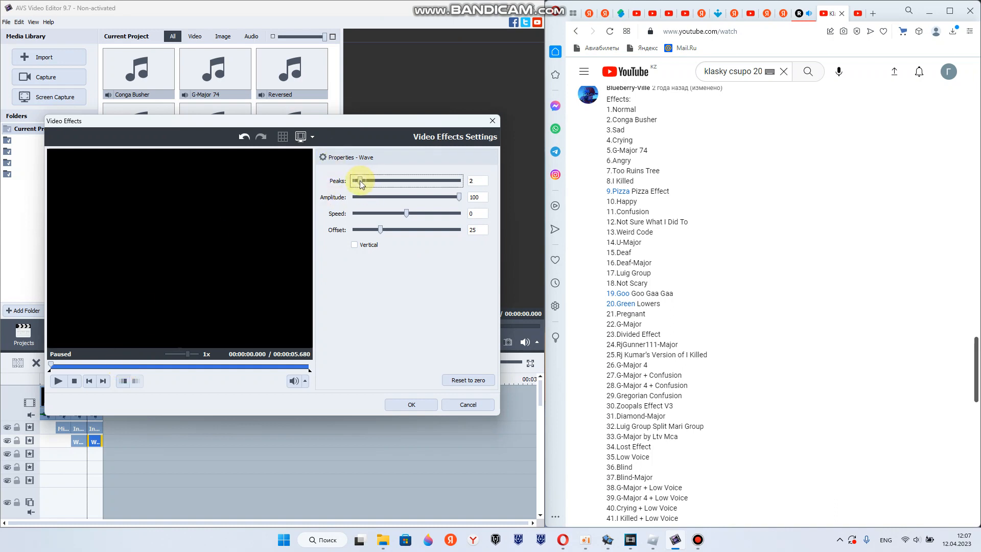
left_click(360, 180)
left_click(252, 366)
double_click(483, 197)
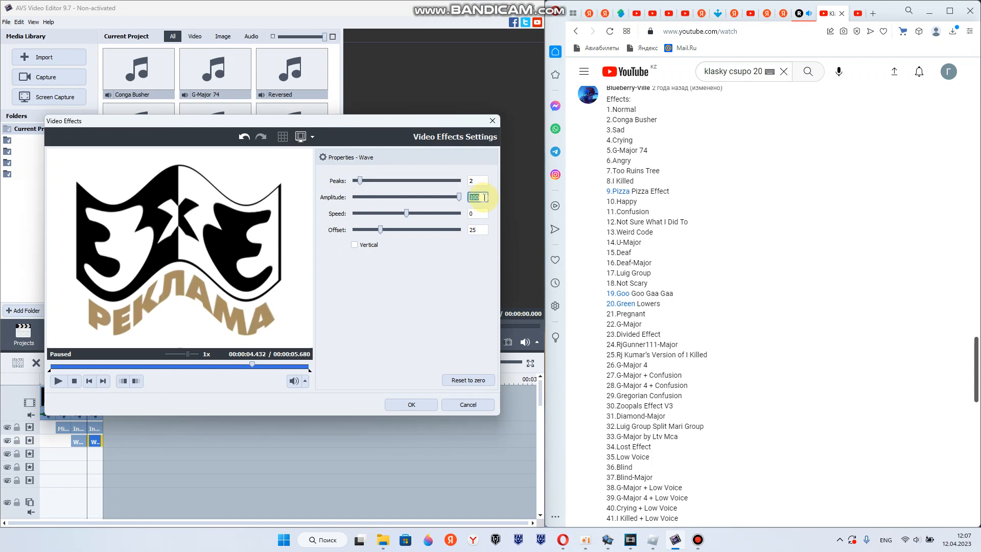
key("BackSpace")
type("39")
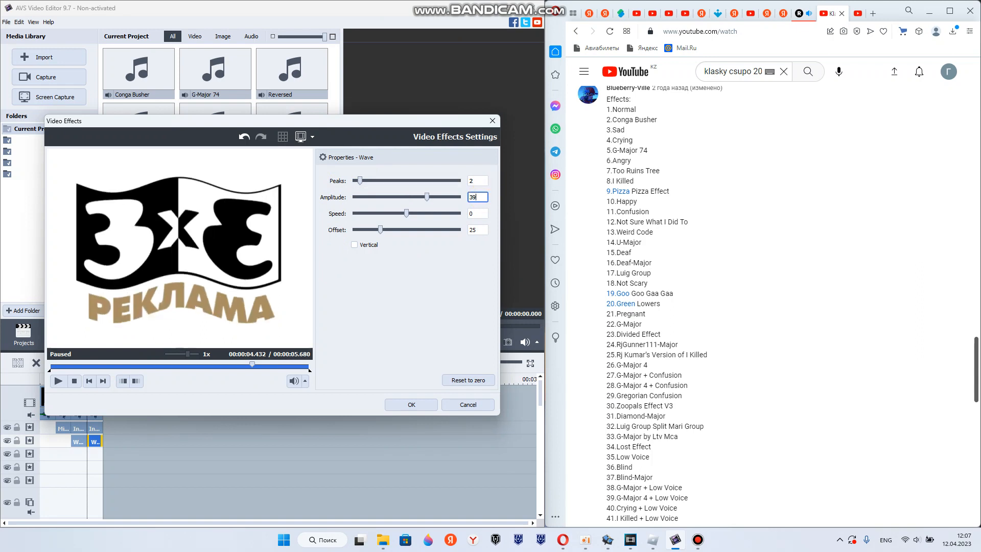
- Set the Wave peaks to 5 and offset to 0, and apply the settings
left_click(368, 181)
left_click(382, 181)
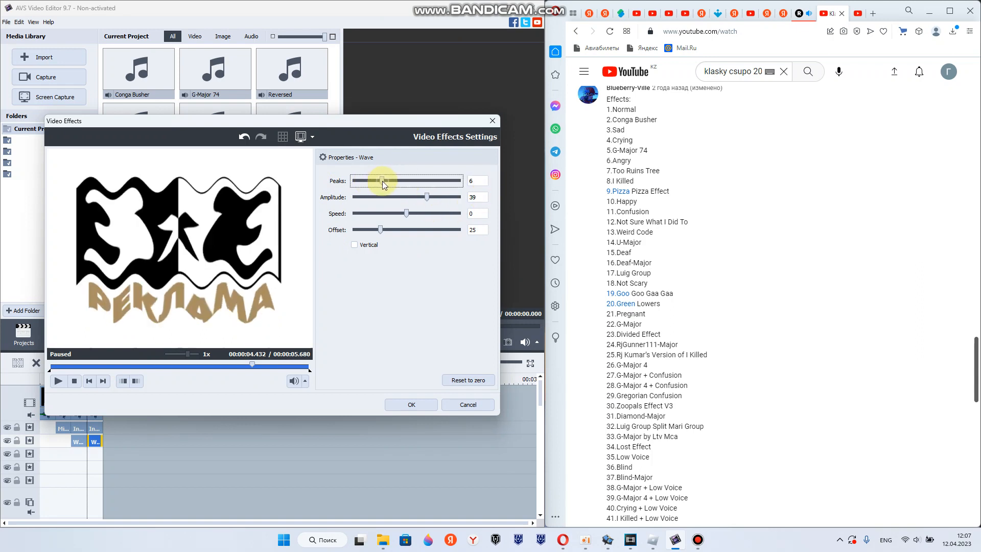
left_click(377, 180)
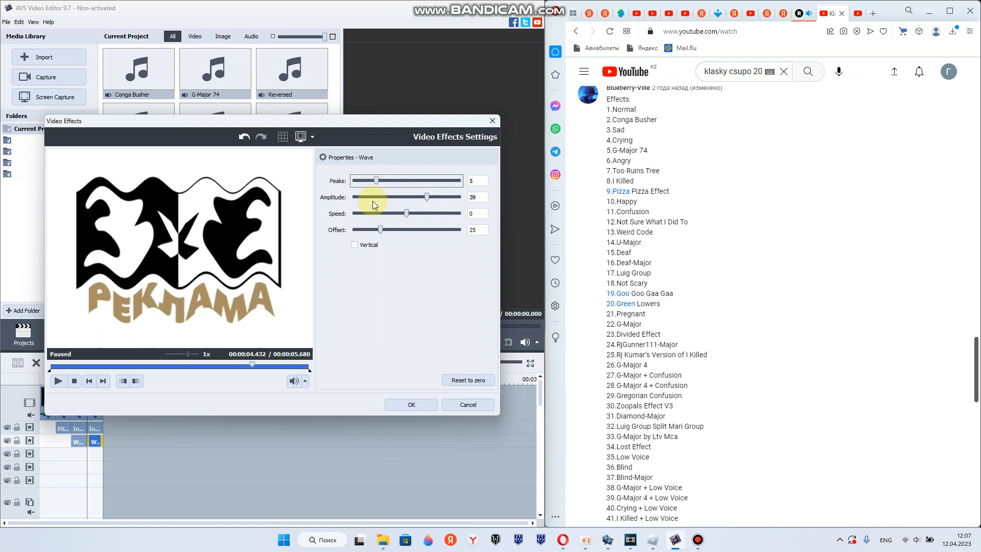
left_click_drag(377, 213, 354, 229)
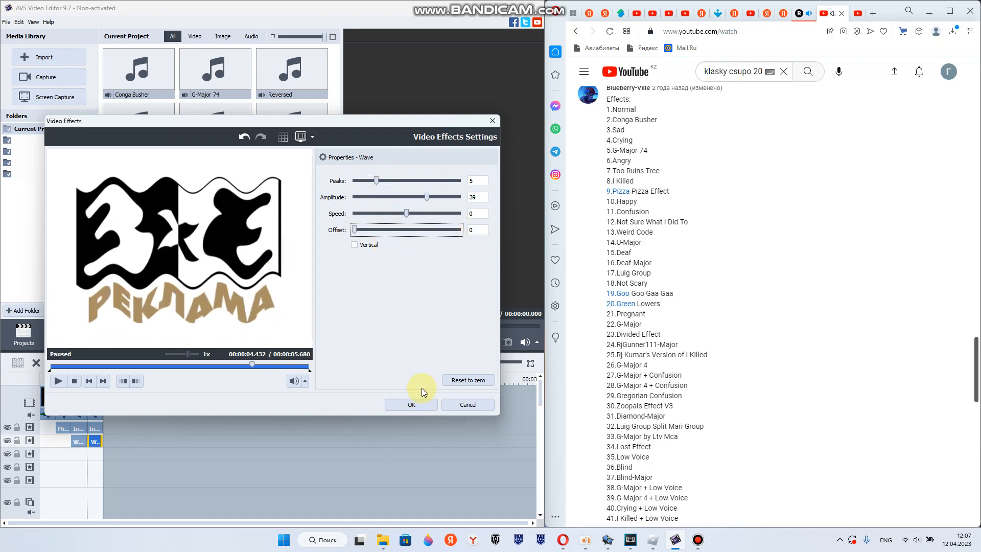
left_click(412, 404)
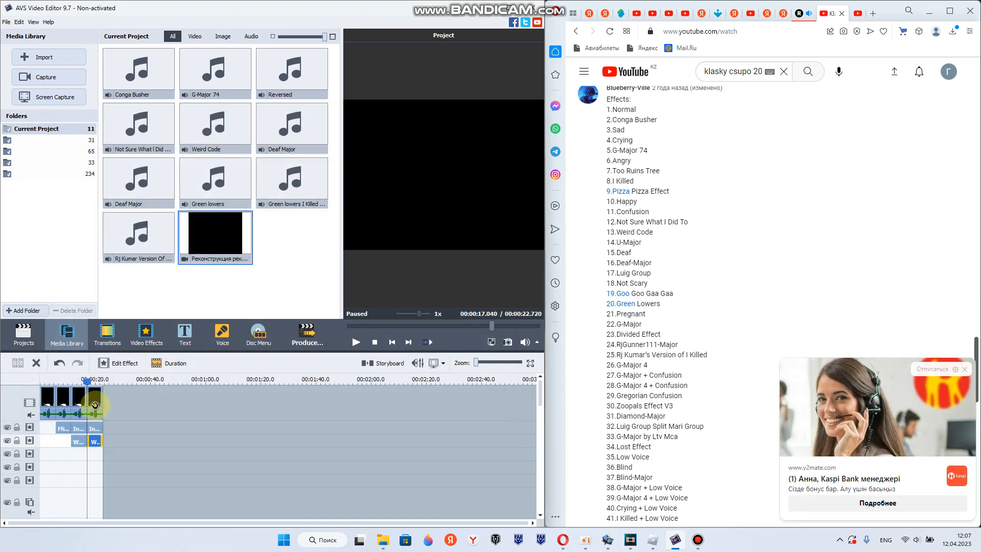
- Apply color correction to the fourth clip with the hue set to -130
right_click(95, 405)
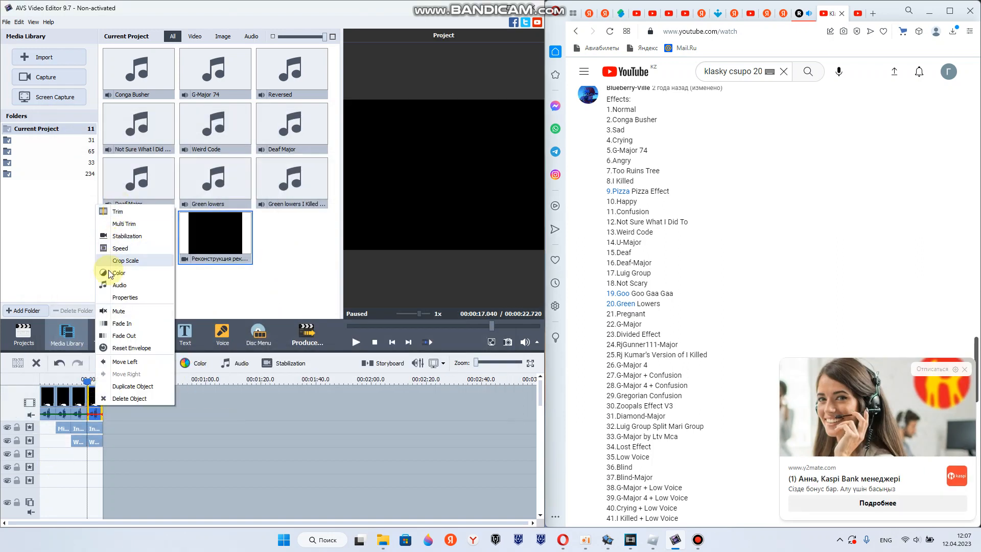
left_click(135, 275)
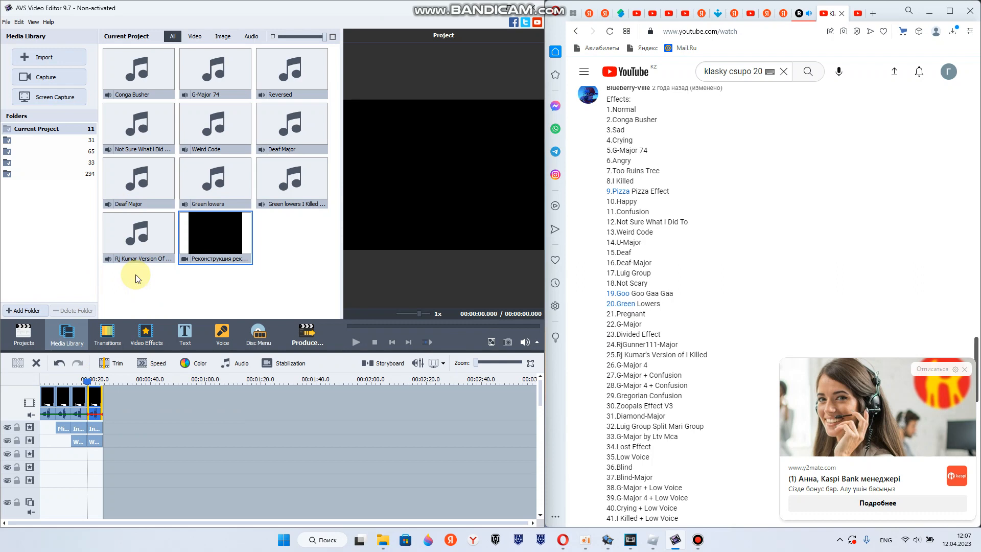
left_click(246, 368)
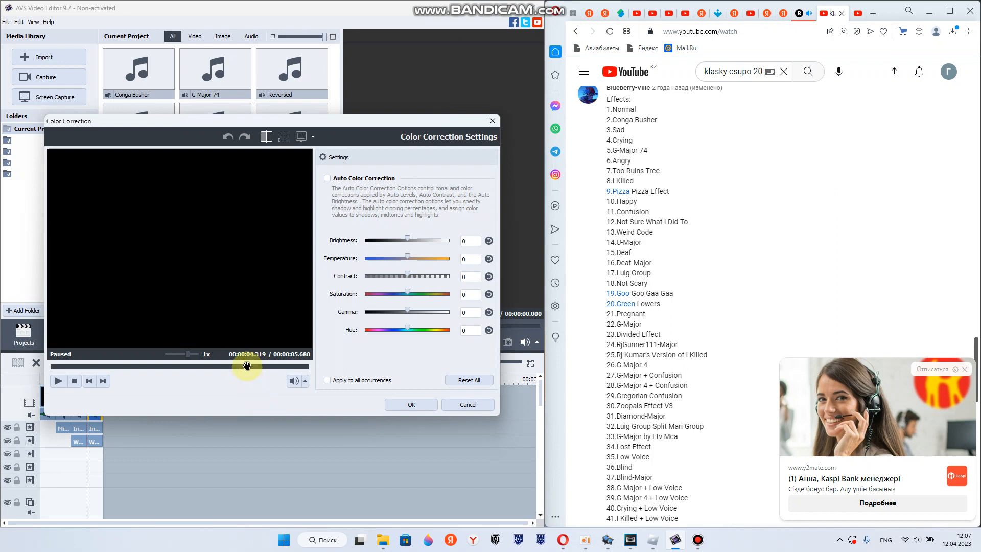
left_click(471, 330)
key("BackSpace")
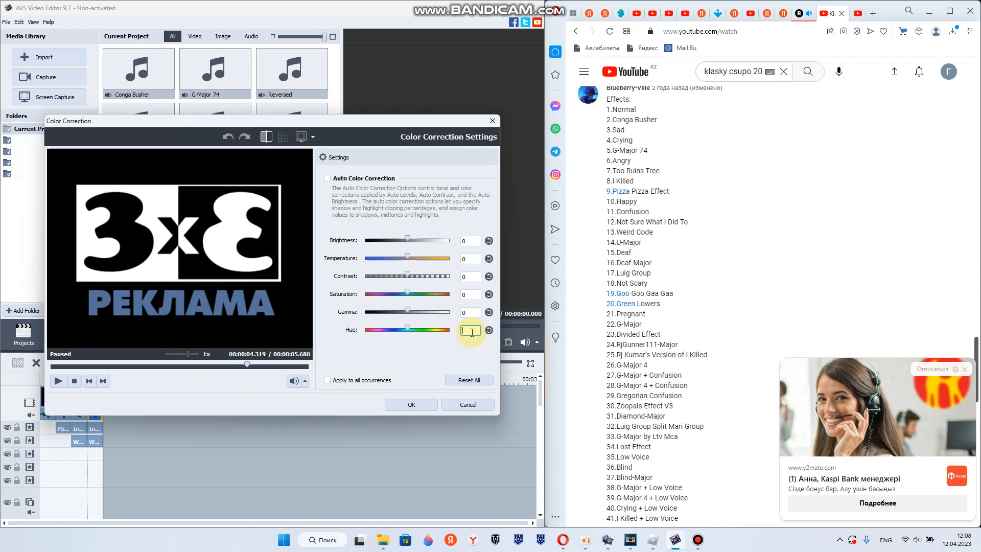
type("-130")
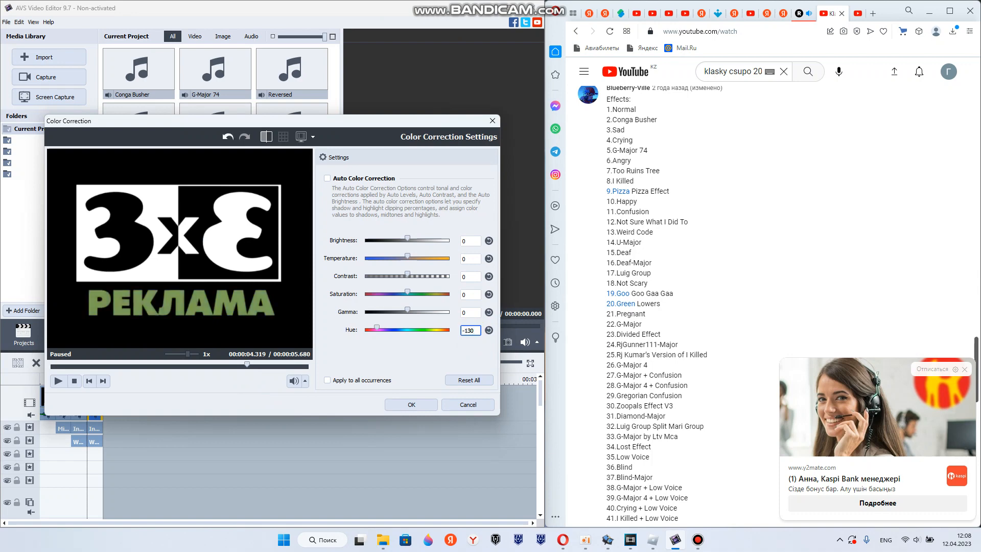
left_click(412, 404)
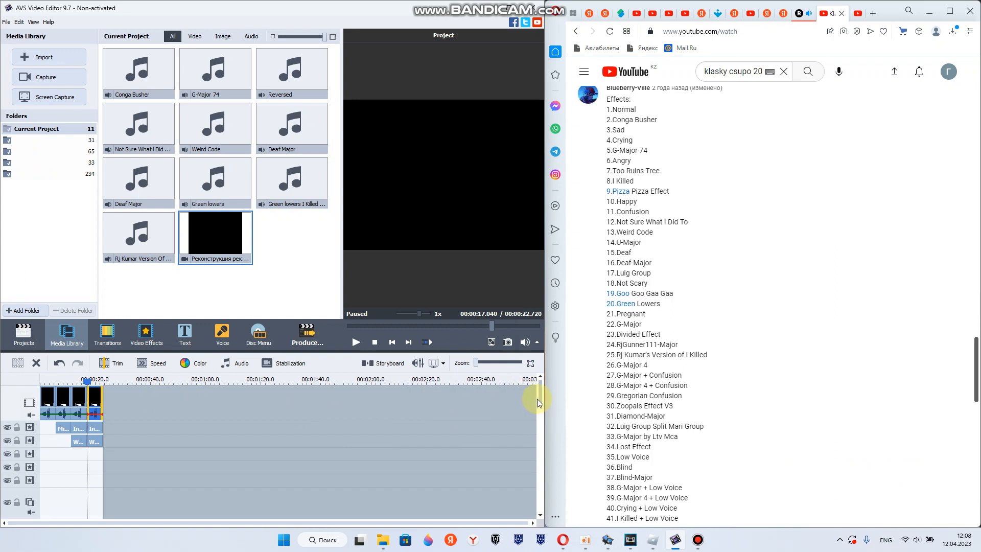
- Try the logo audio beneath the fourth clip with a Pitch Shift rate of 134, and delete that audio clip
left_click_drag(538, 398, 541, 432)
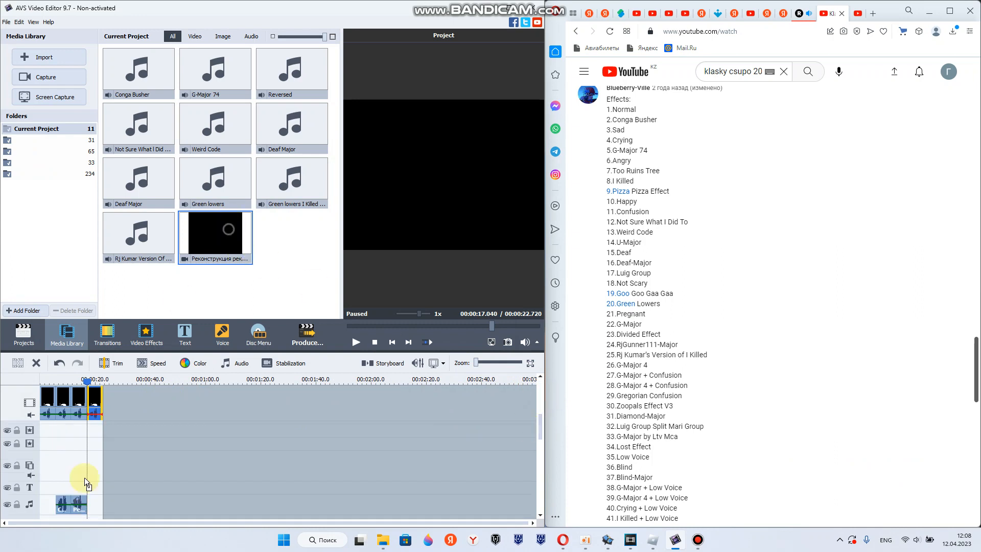
left_click_drag(85, 477, 95, 502)
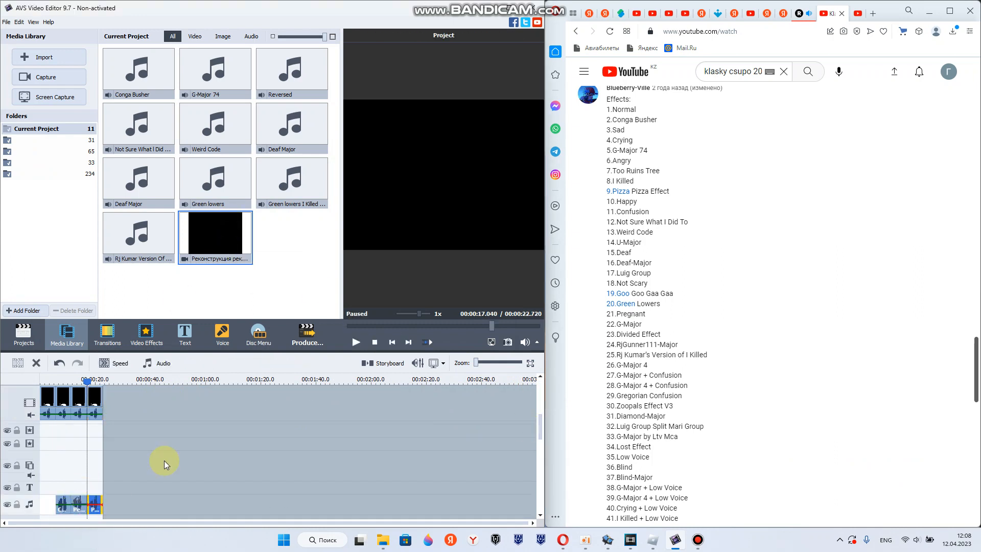
left_click(152, 362)
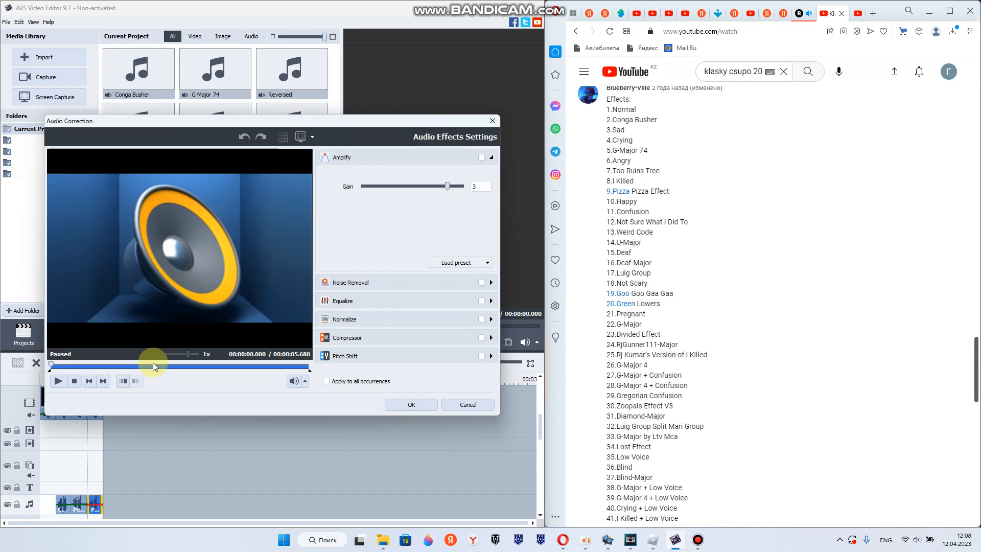
left_click(408, 354)
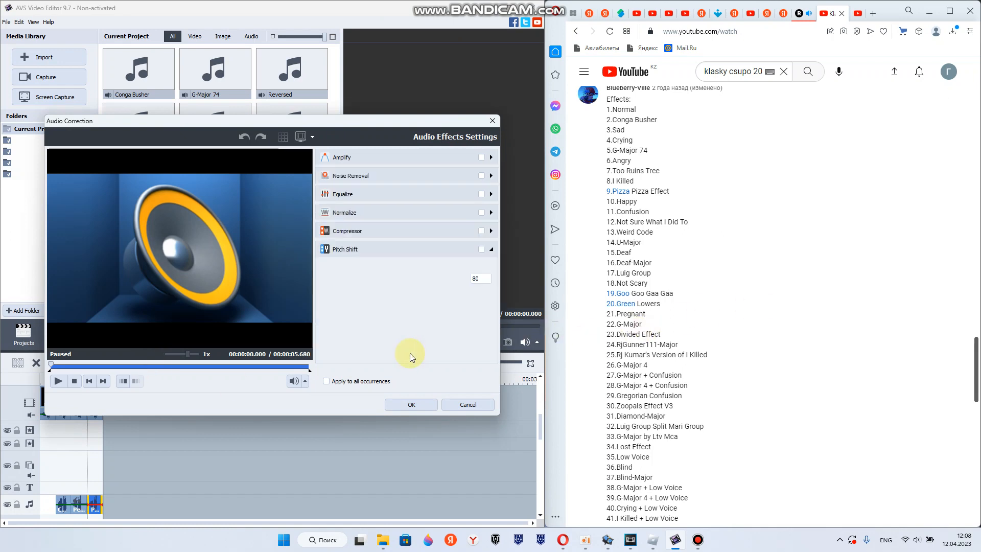
left_click_drag(394, 279, 428, 294)
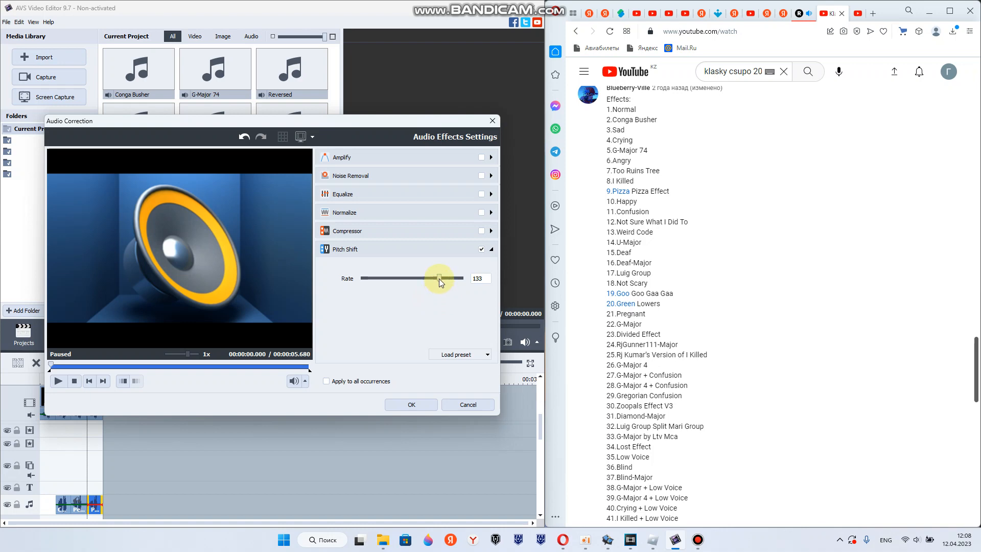
left_click_drag(439, 278, 440, 281)
left_click(406, 402)
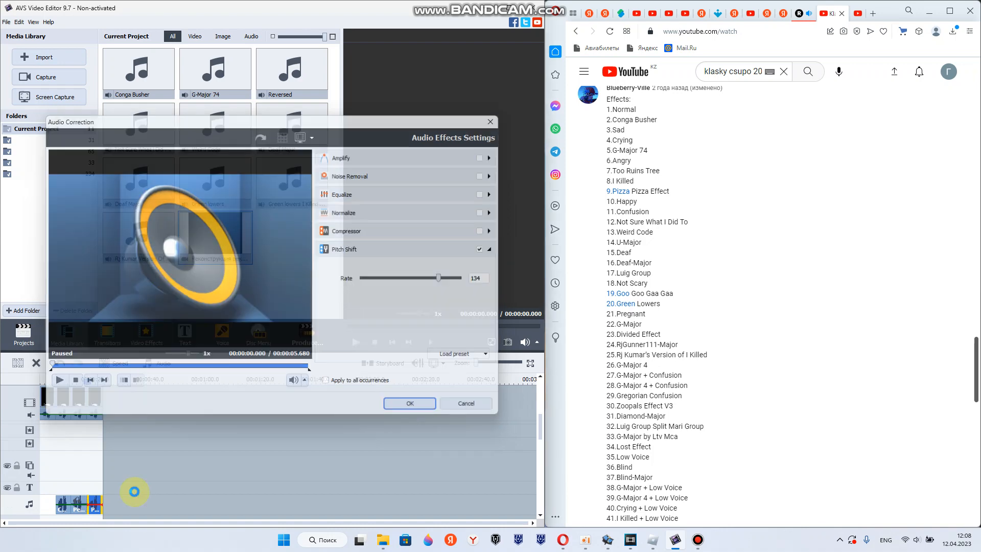
right_click(99, 501)
left_click(114, 495)
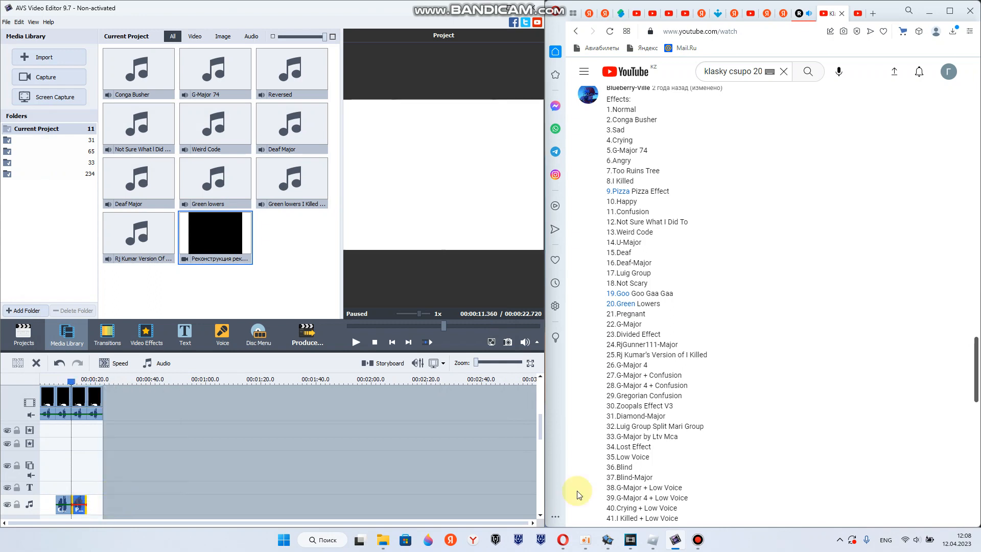
- Place the logo video's audio on the audio track beneath the fourth clip and raise its Pitch Shift rate
left_click_drag(539, 428, 539, 427)
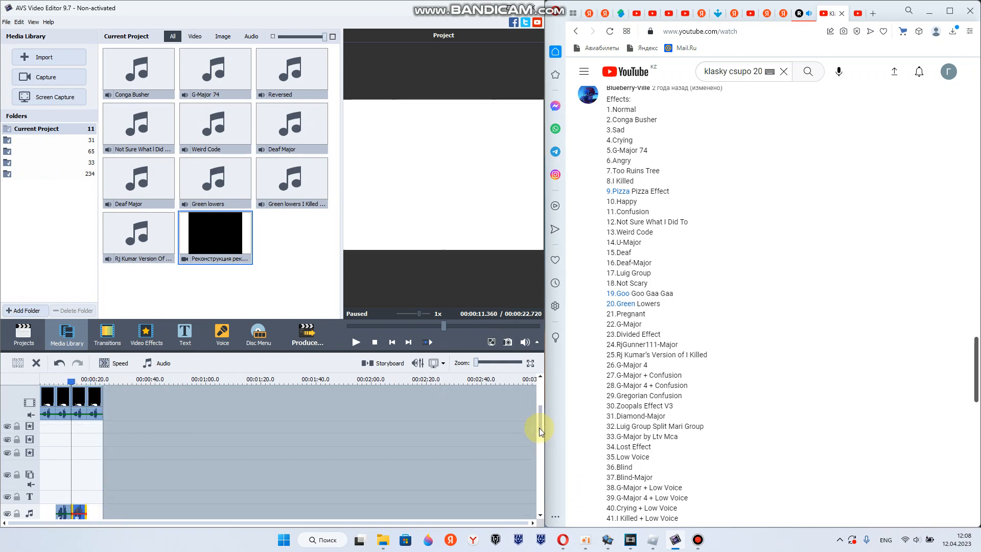
left_click_drag(236, 234, 89, 510)
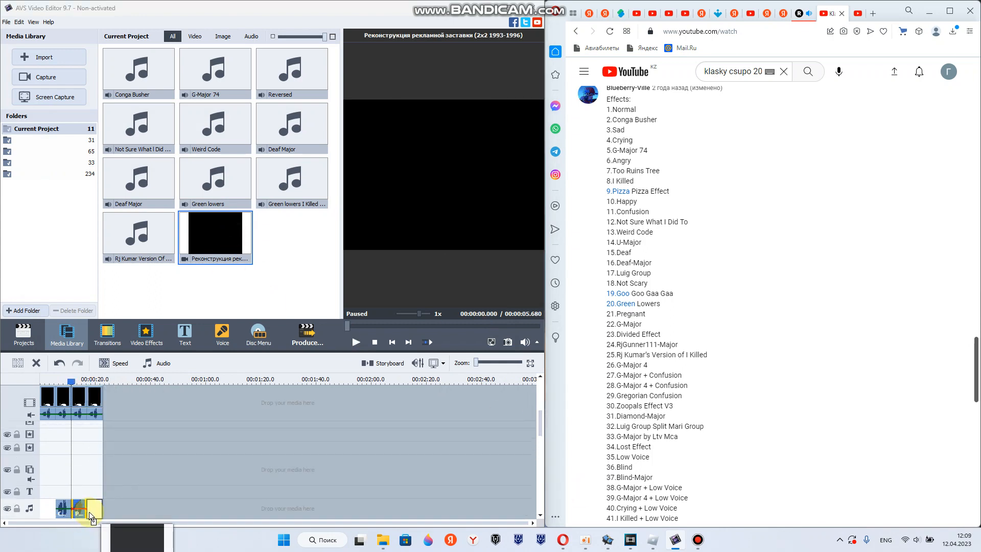
left_click(157, 364)
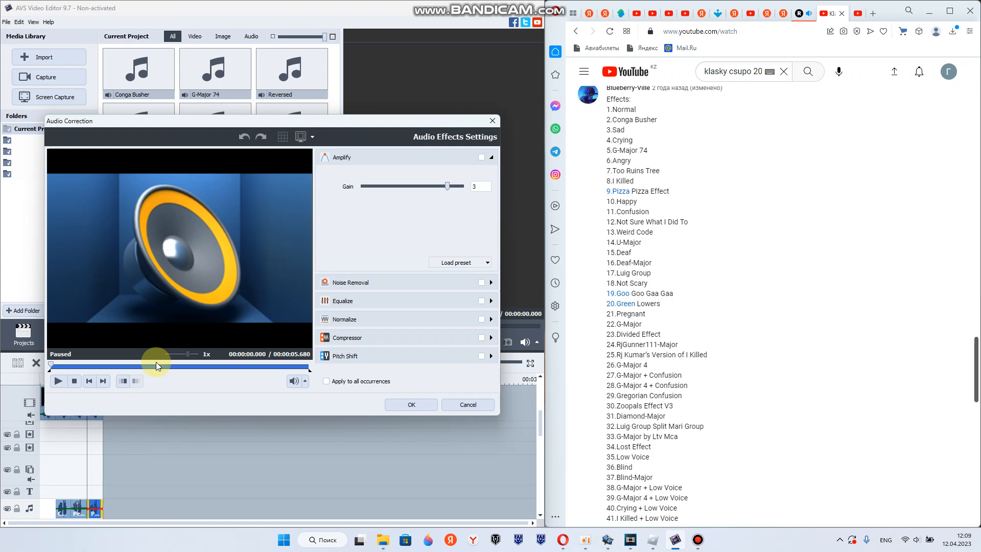
left_click(337, 356)
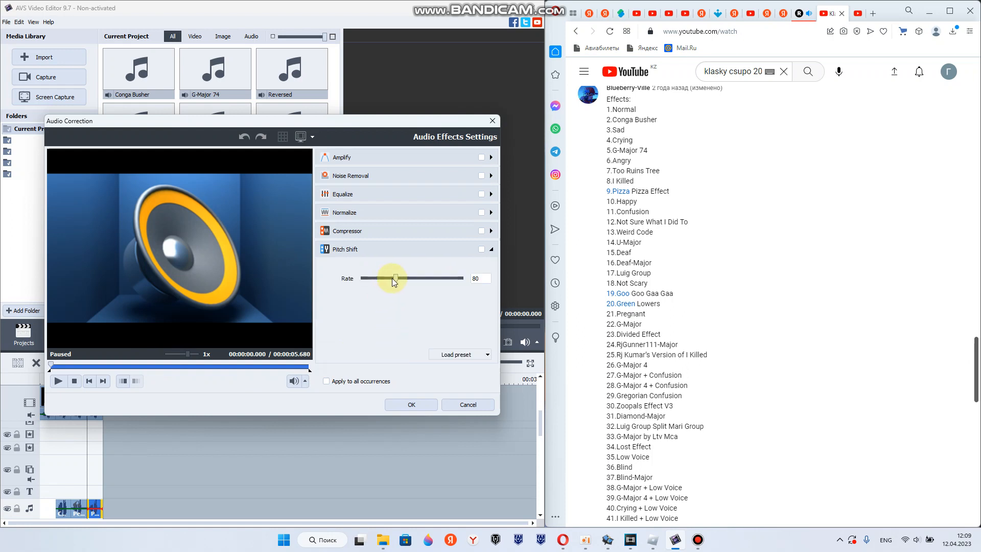
left_click_drag(393, 277, 419, 278)
left_click(439, 277)
left_click_drag(440, 279, 442, 283)
left_click(411, 405)
left_click(355, 342)
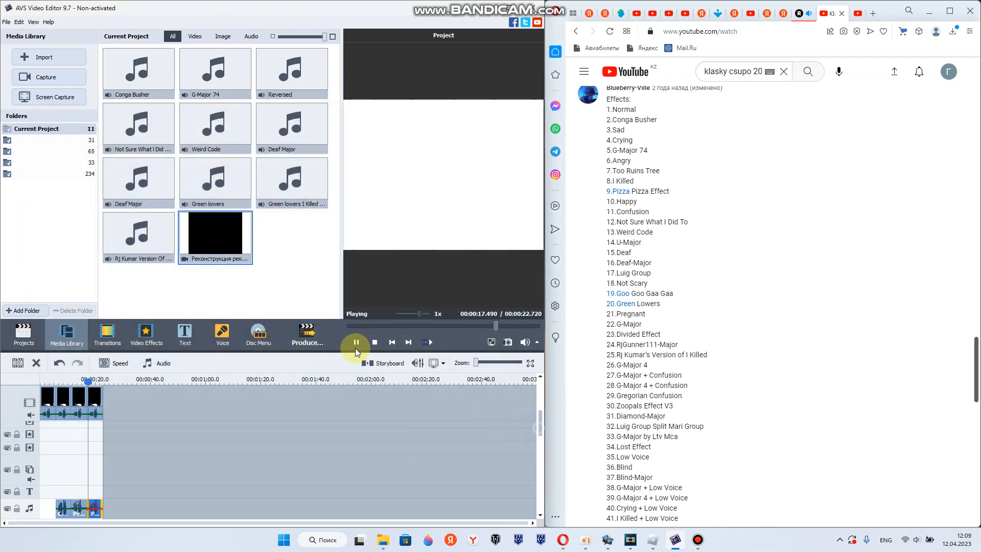
left_click(355, 347)
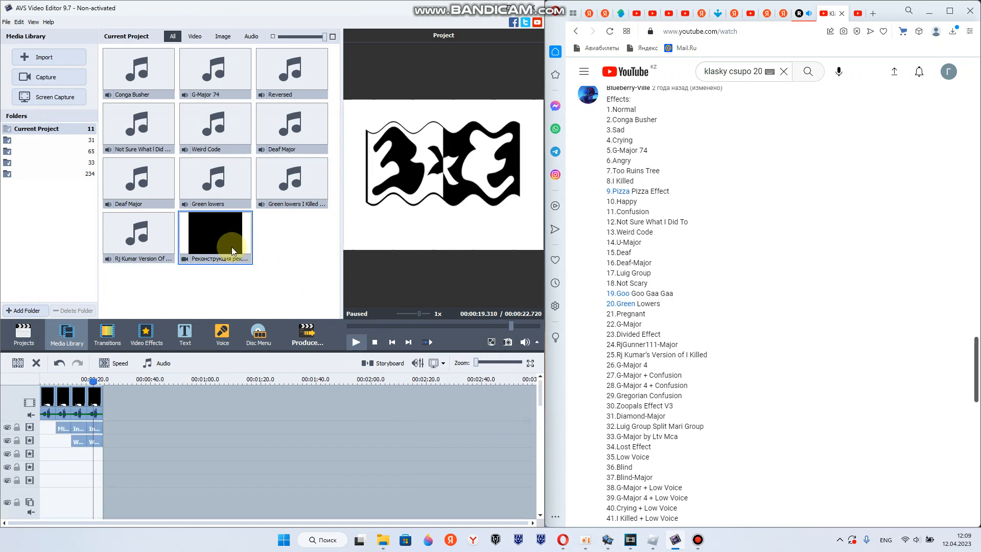
- Add the logo video as the fifth clip and duplicate the fourth clip's Invert effect beneath it
left_click_drag(154, 380, 133, 403)
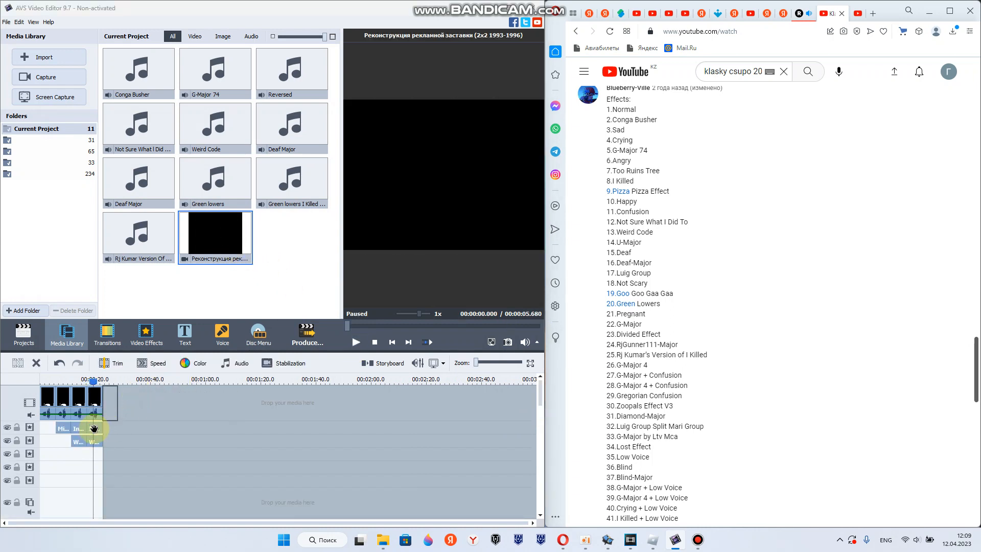
right_click(94, 429)
left_click(132, 486)
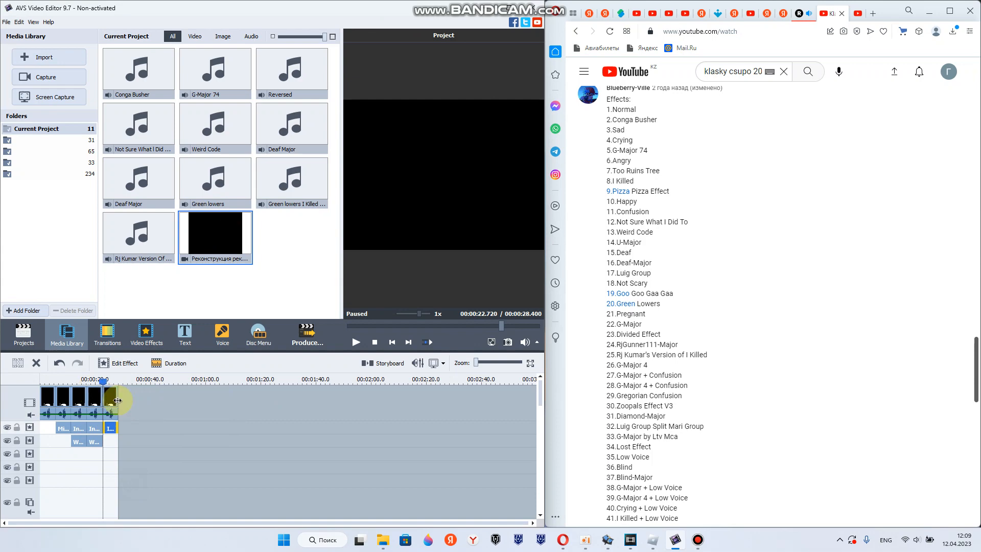
- Check the running recording in the Bandicam recorder and minimize its window
mouse_move(698, 537)
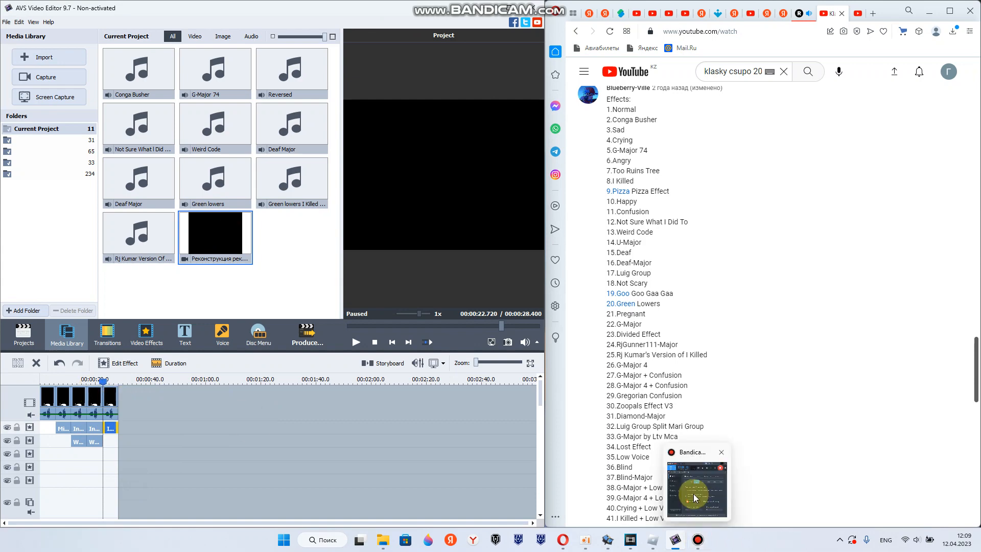
left_click(694, 498)
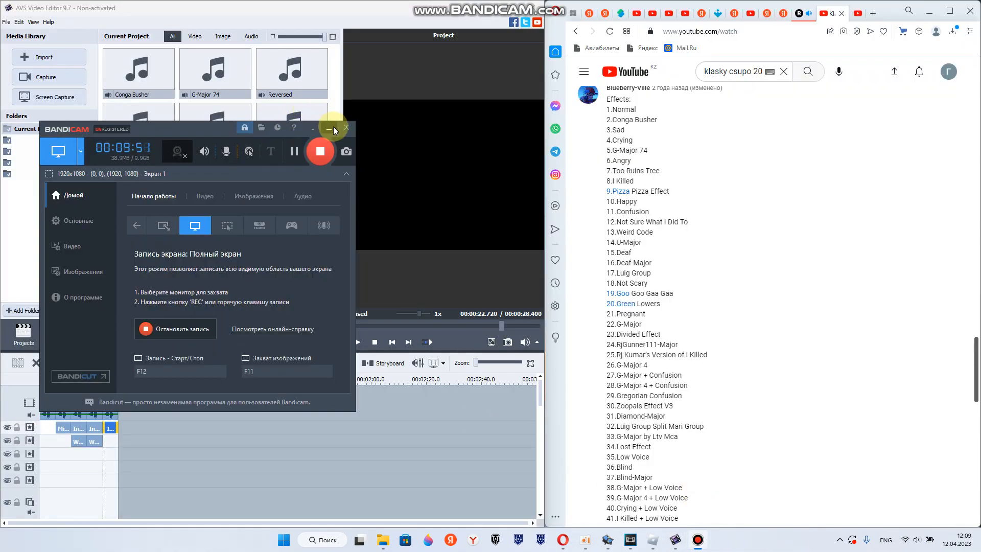
left_click(331, 128)
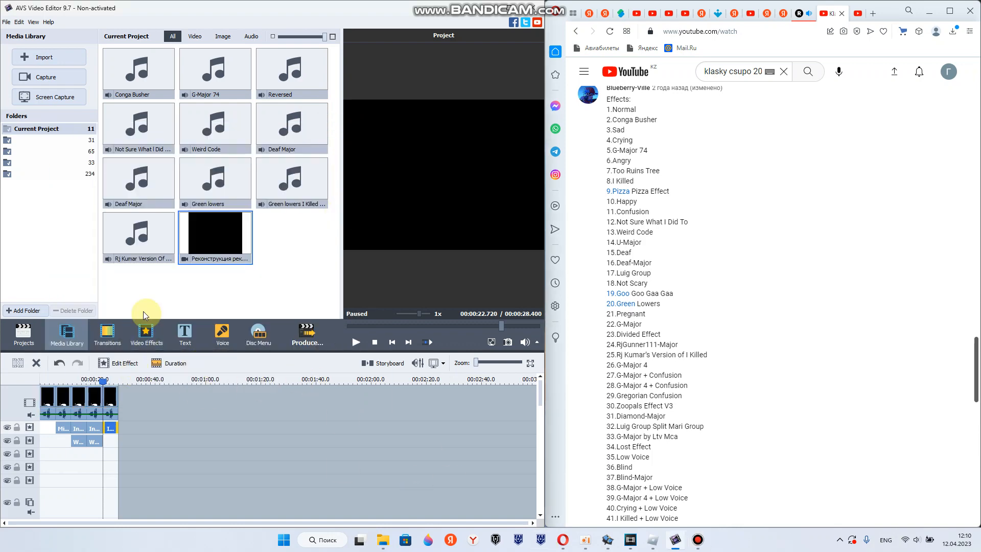
- Show the available video effects and switch to the Bandicam recorder
left_click(165, 341)
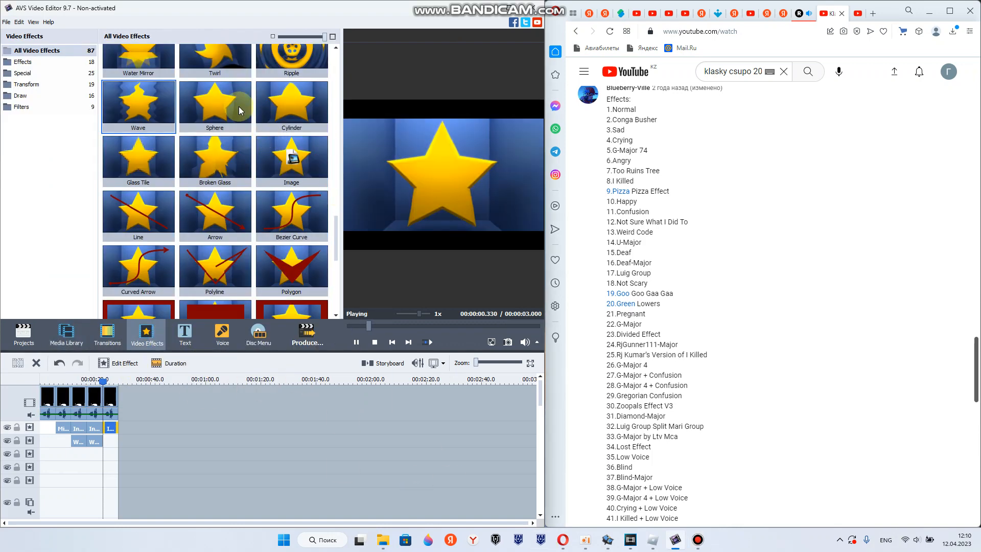
left_click(698, 540)
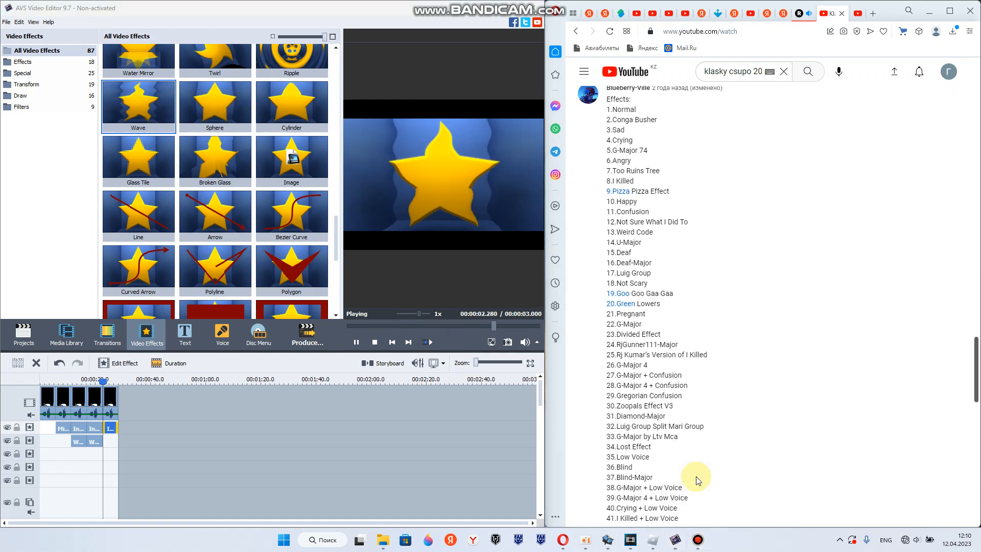